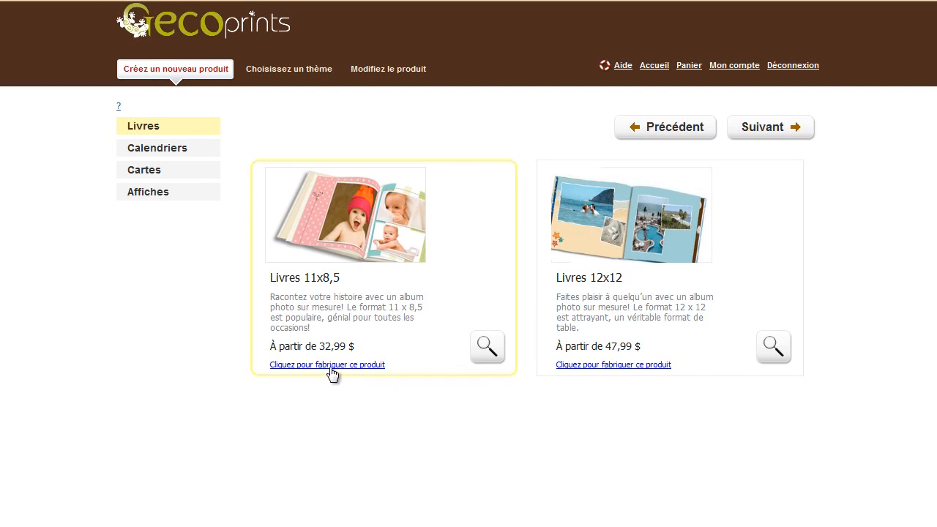
# View the Livres 11x8,5 product details and create that book with the name Voyage en Inde, keeping the default options.
pyautogui.click(486, 357)
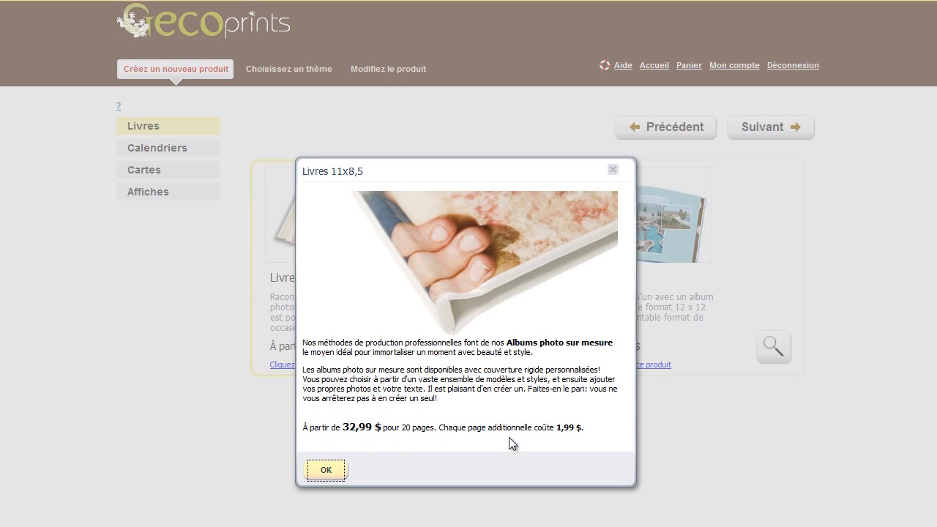
pyautogui.click(326, 473)
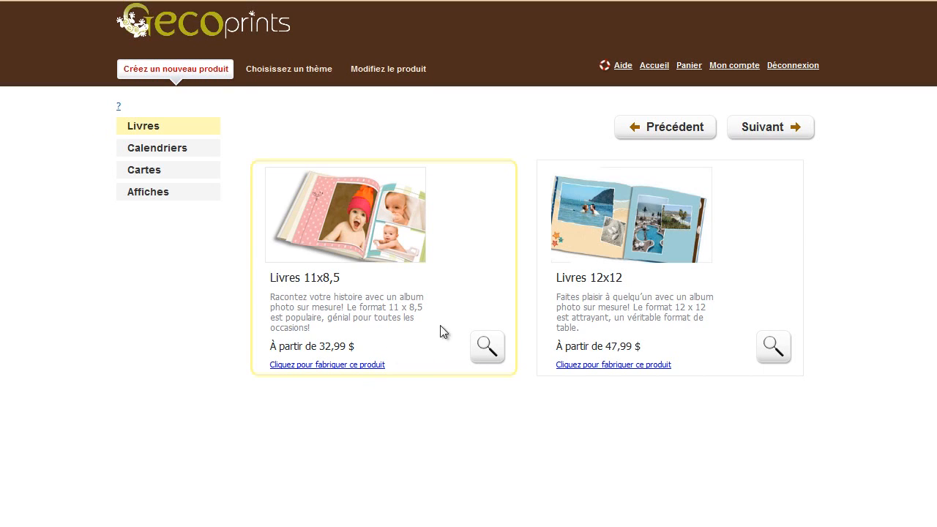
pyautogui.click(769, 130)
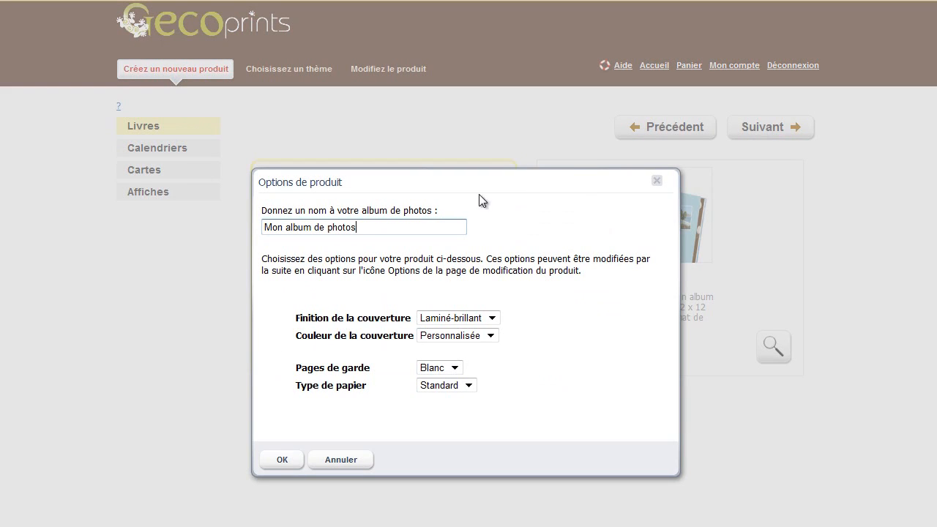
pyautogui.moveTo(380, 225); pyautogui.dragTo(224, 226)
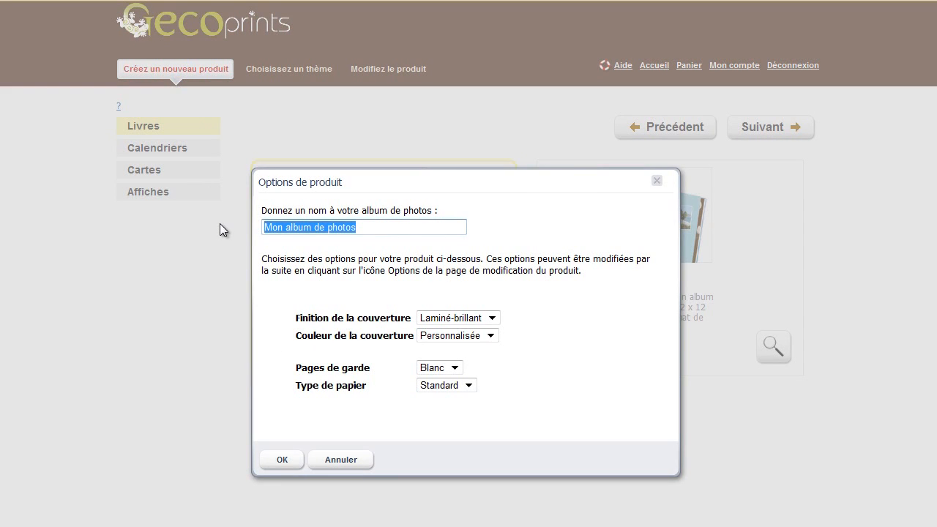
pyautogui.write('Voyage')
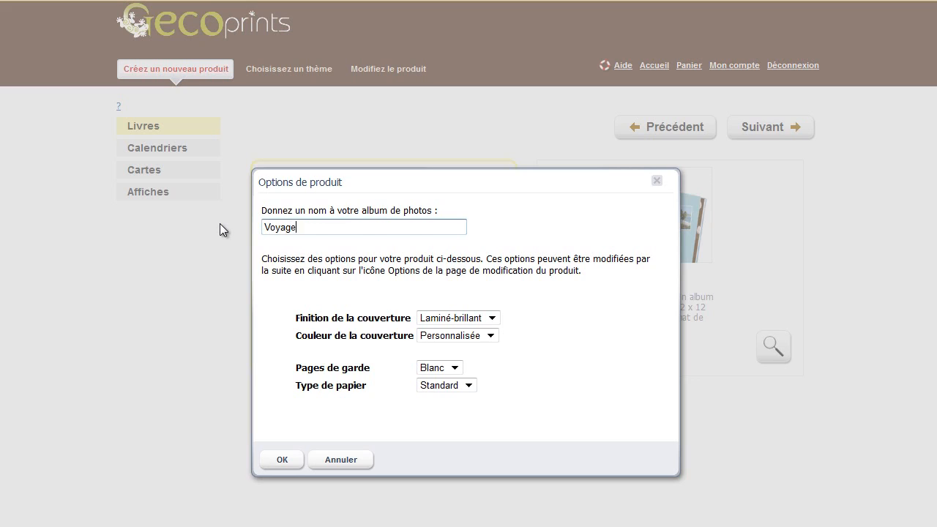
pyautogui.write(' en Inde')
pyautogui.click(288, 463)
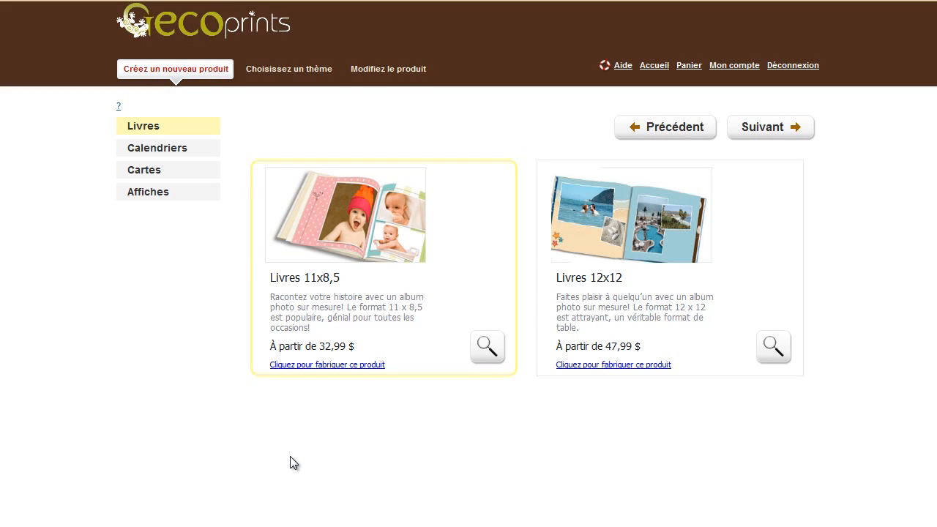
# Choose the Orange theme from the Couleurs tendances category for the book.
pyautogui.click(764, 130)
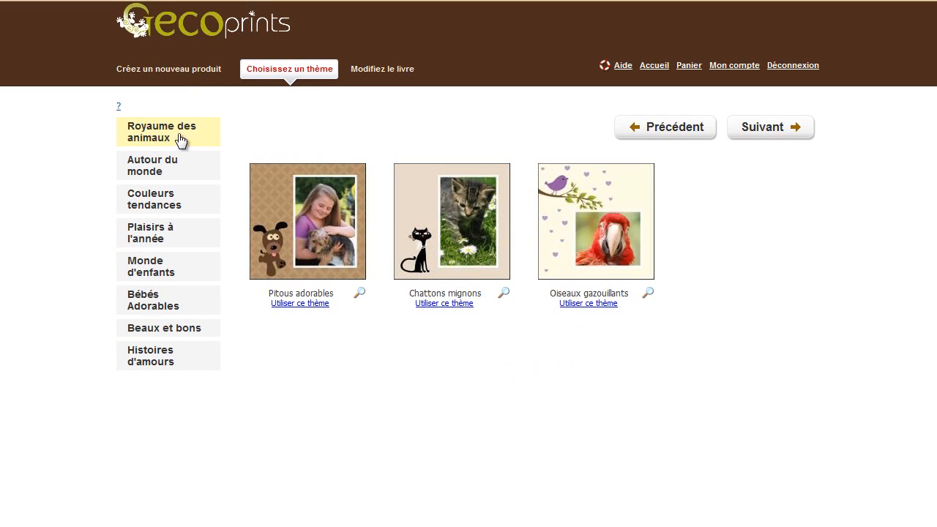
pyautogui.click(177, 208)
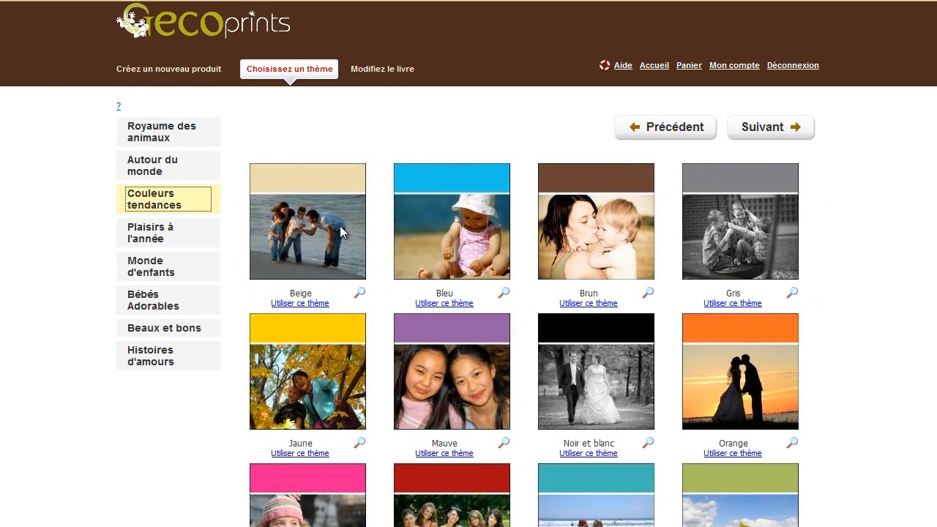
pyautogui.click(758, 336)
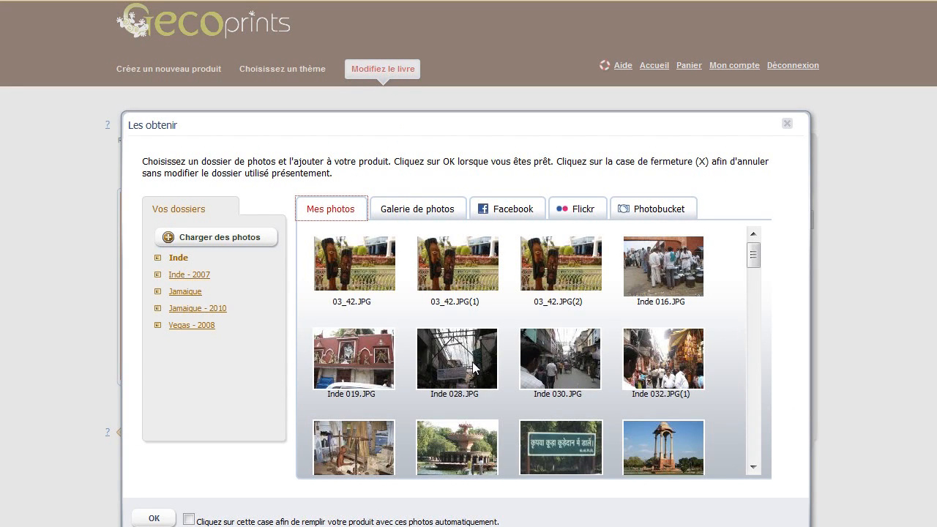
# Upload the photo 03_054 to the Inde folder and use that folder as the book's photo source.
pyautogui.click(192, 293)
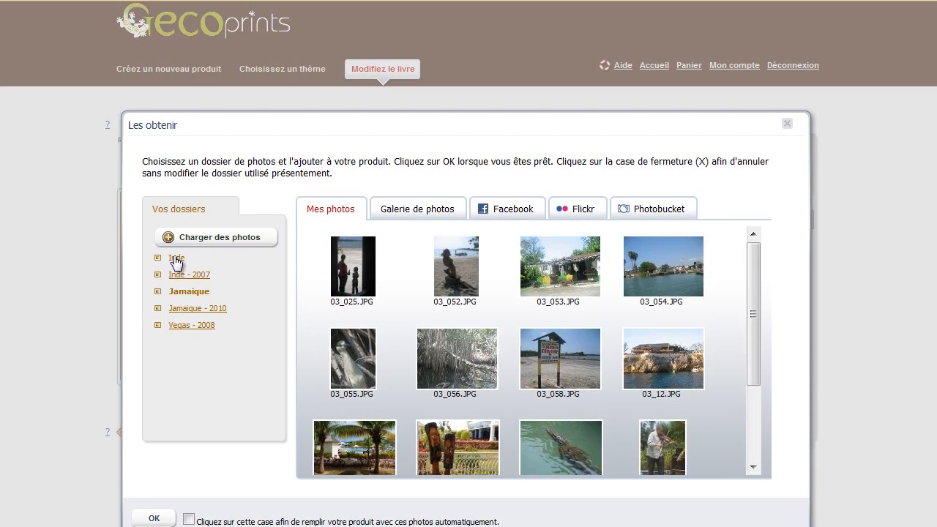
pyautogui.click(180, 258)
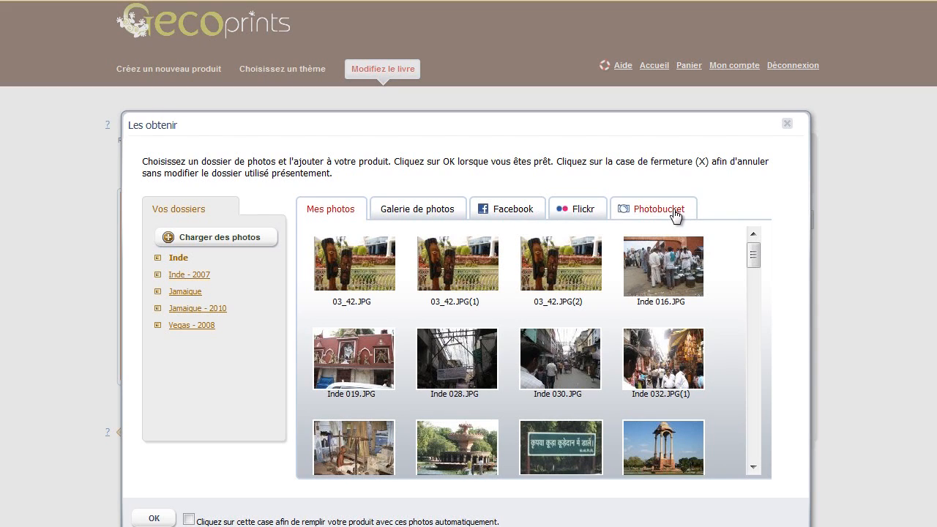
pyautogui.click(242, 245)
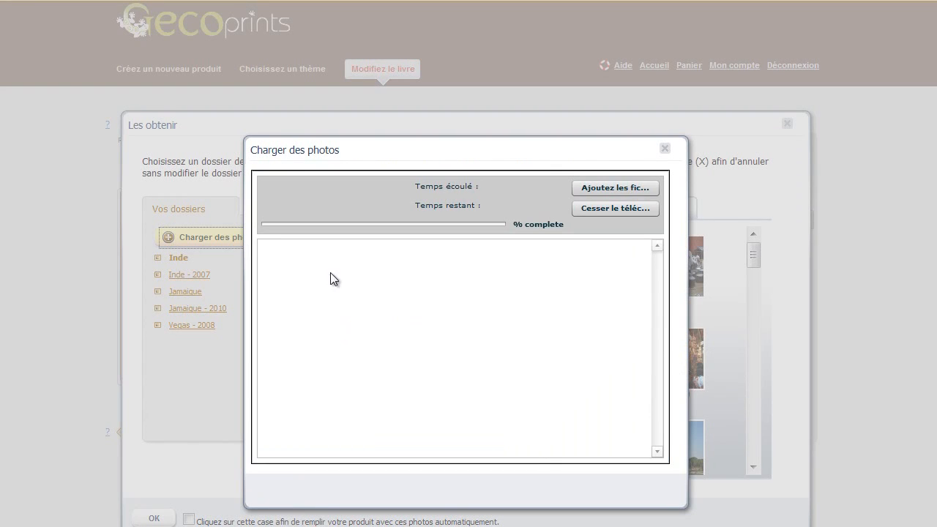
pyautogui.click(623, 188)
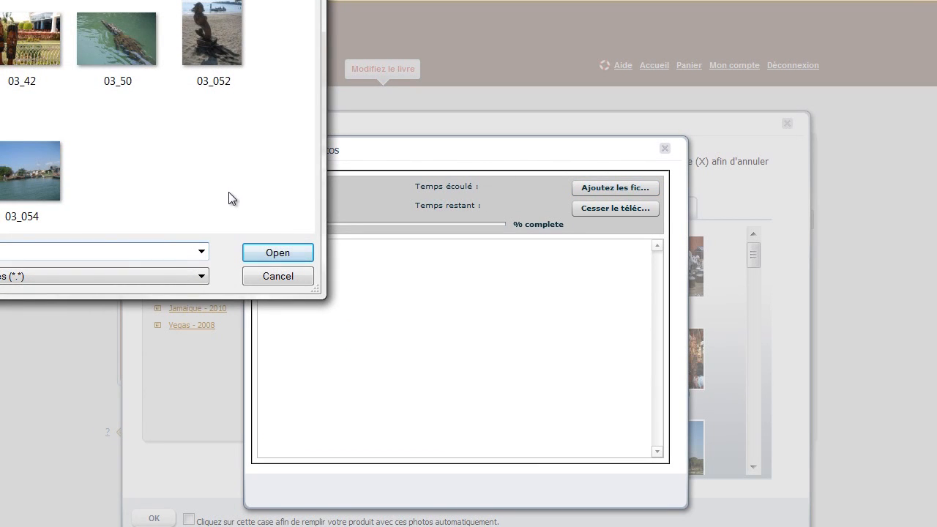
pyautogui.doubleClick(25, 183)
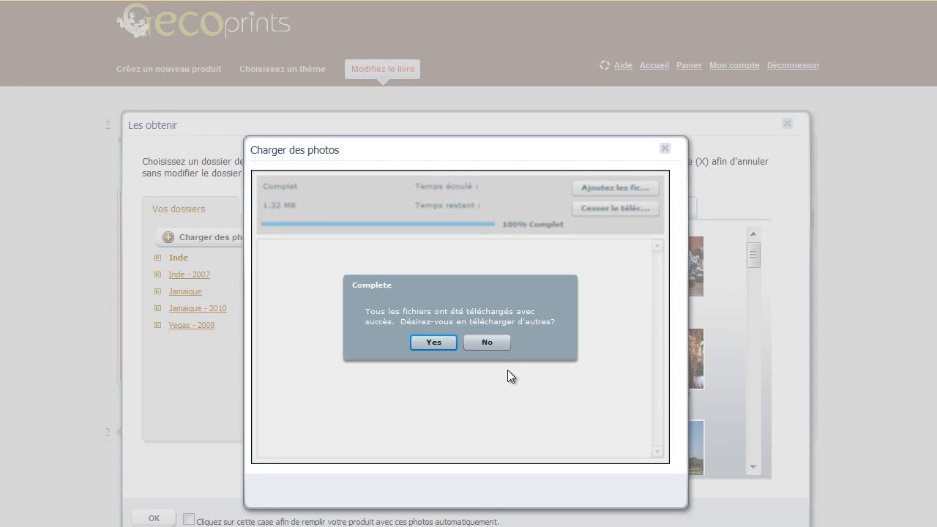
pyautogui.click(487, 343)
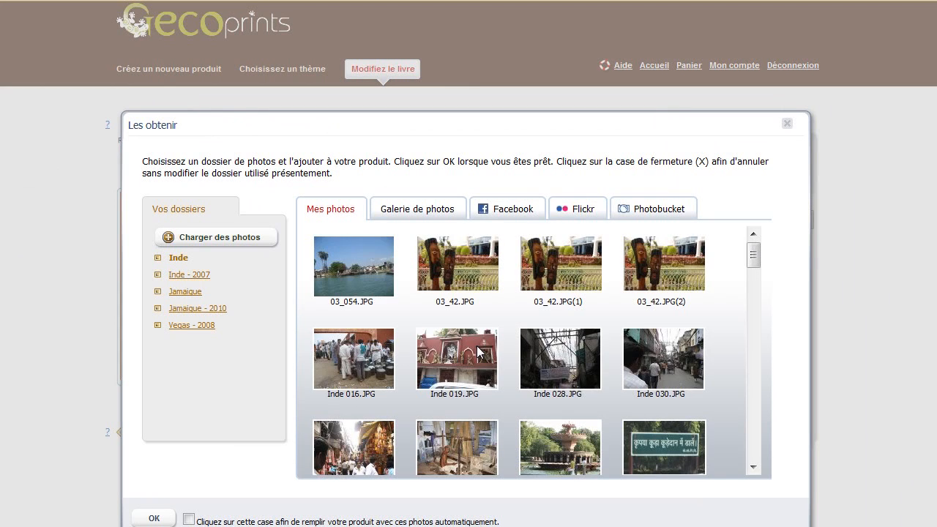
pyautogui.click(154, 519)
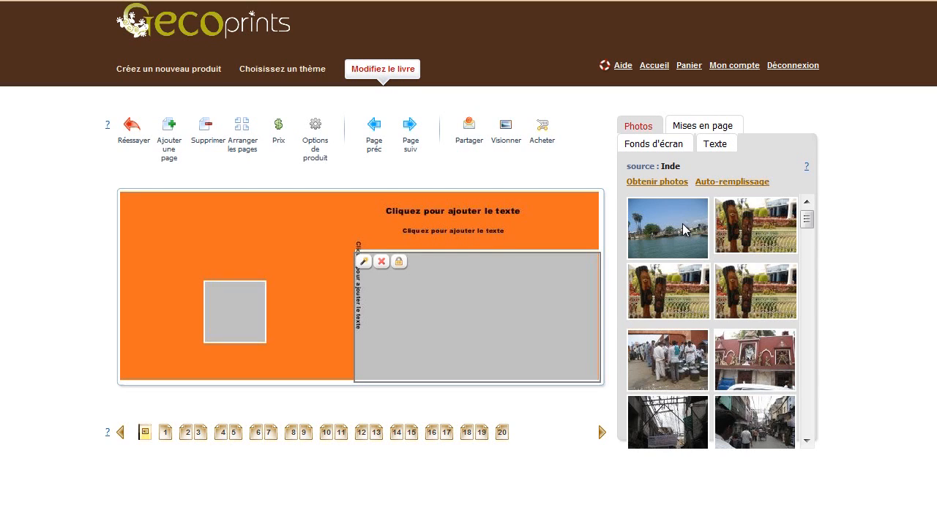
# Try the pink cover layout and put the orange layout with title text back on the cover.
pyautogui.click(718, 128)
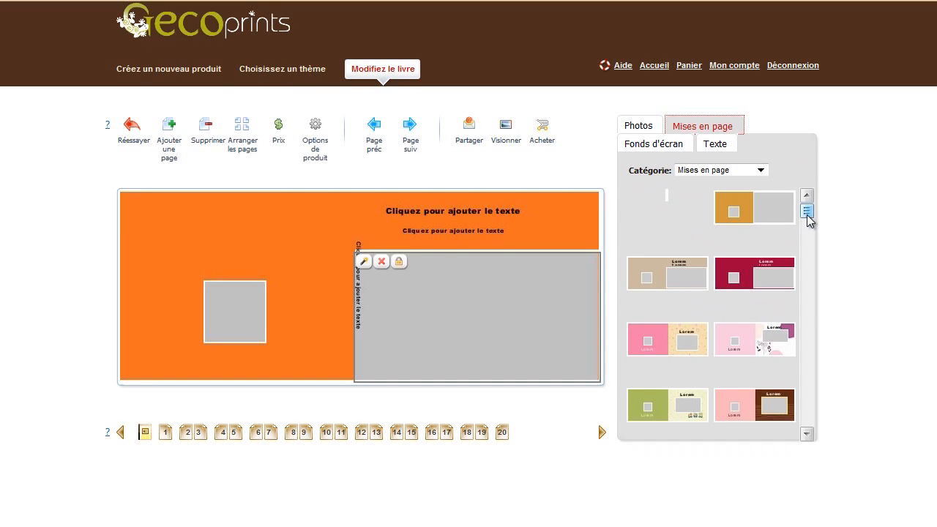
pyautogui.moveTo(807, 211); pyautogui.dragTo(828, 385)
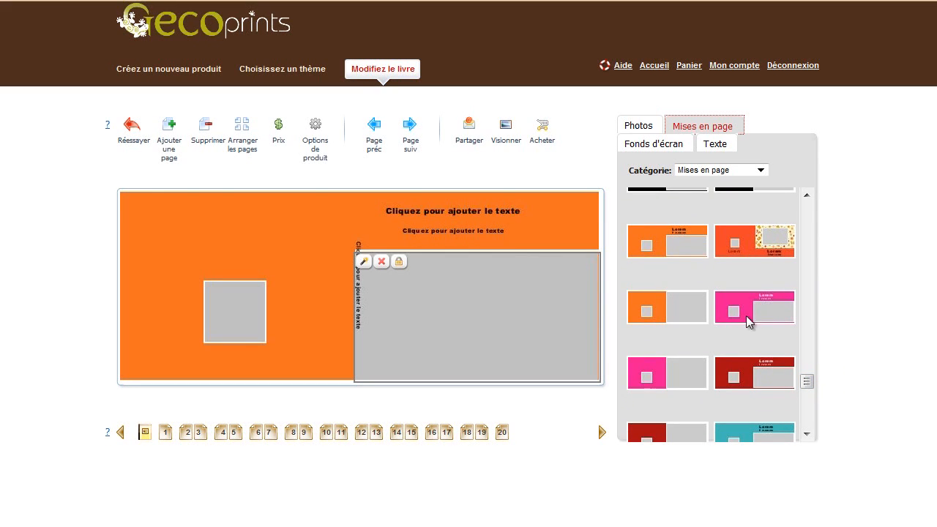
pyautogui.moveTo(750, 317); pyautogui.dragTo(307, 266)
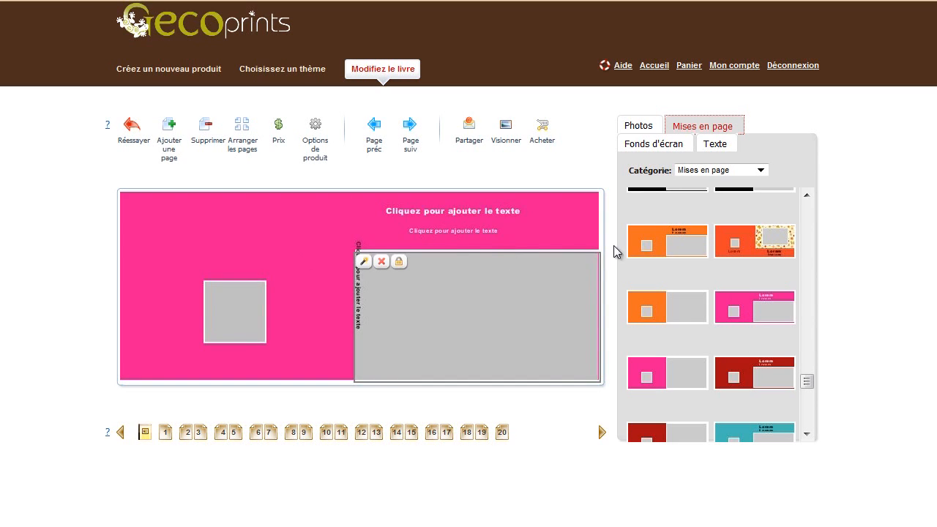
pyautogui.moveTo(659, 242); pyautogui.dragTo(272, 221)
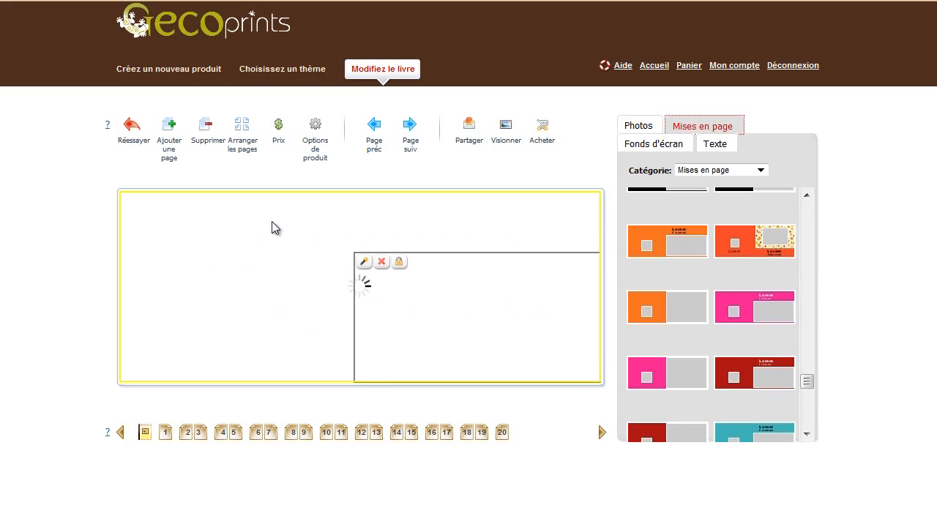
# Place photo 03_054 on the front cover and a carved-totem photo on the back, and auto-fill the book, replacing existing photos.
pyautogui.click(648, 129)
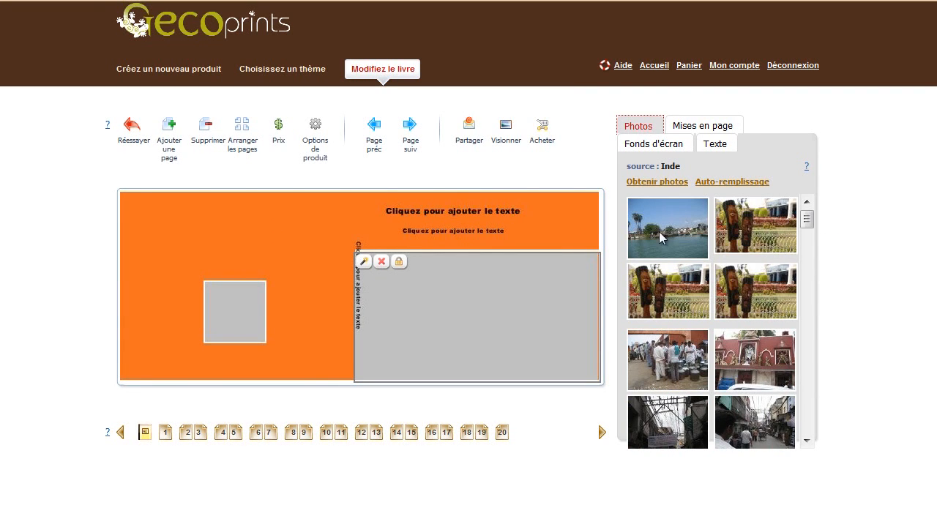
pyautogui.moveTo(680, 234); pyautogui.dragTo(462, 333)
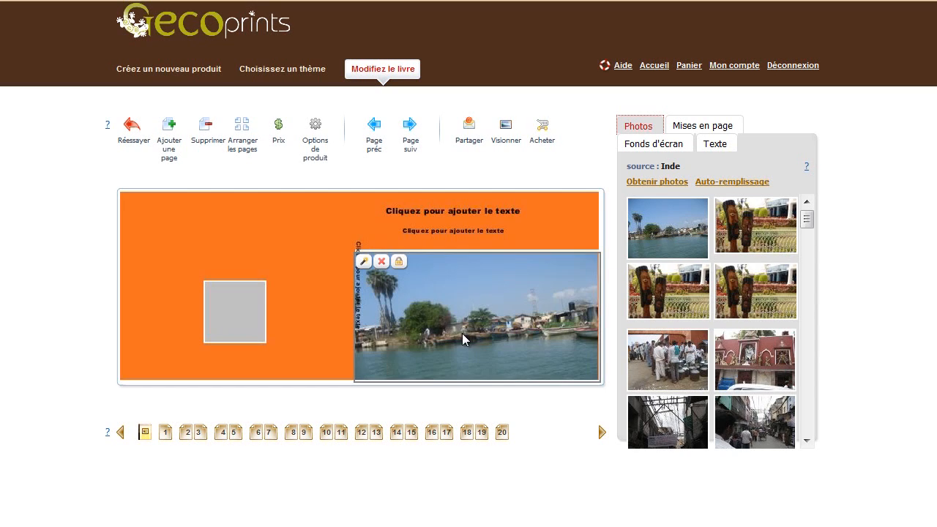
pyautogui.moveTo(238, 320); pyautogui.dragTo(231, 319)
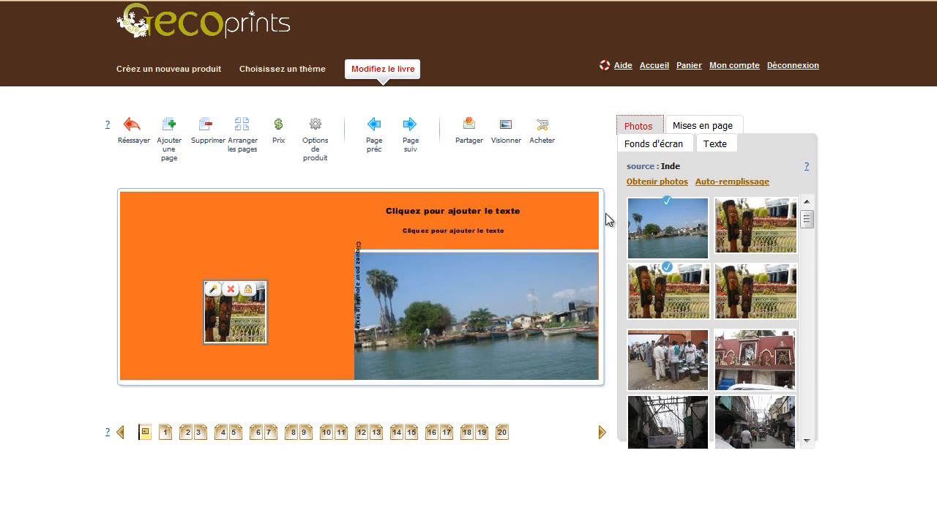
pyautogui.click(738, 183)
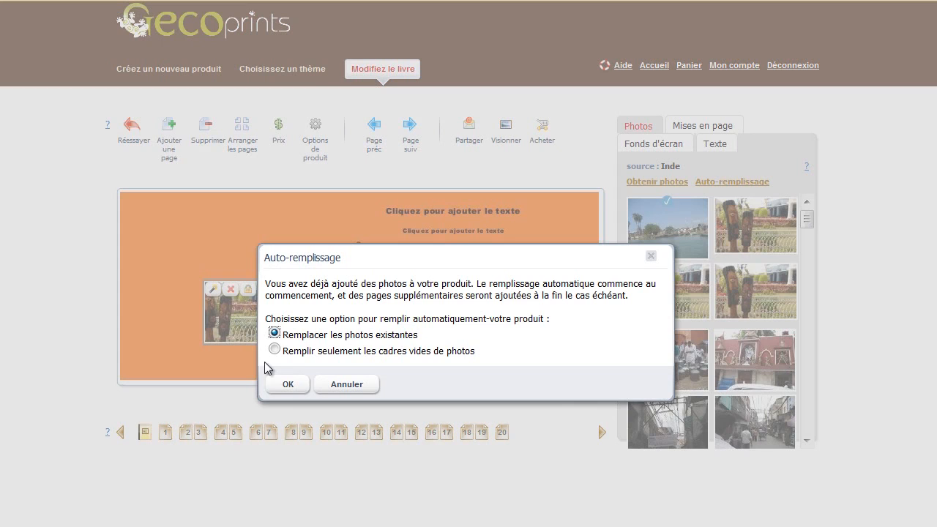
pyautogui.click(293, 388)
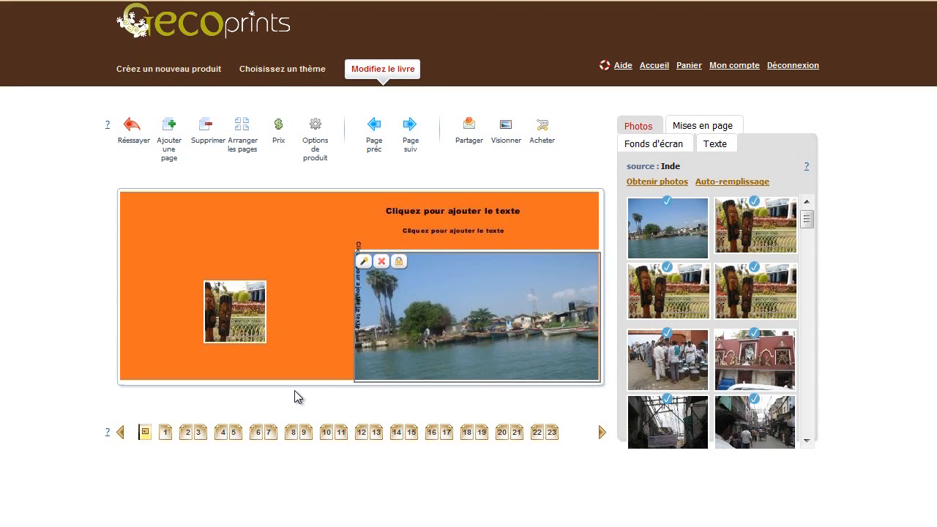
# Enter "Voyage en Inde 2010" as the main title text on the front cover.
pyautogui.click(461, 210)
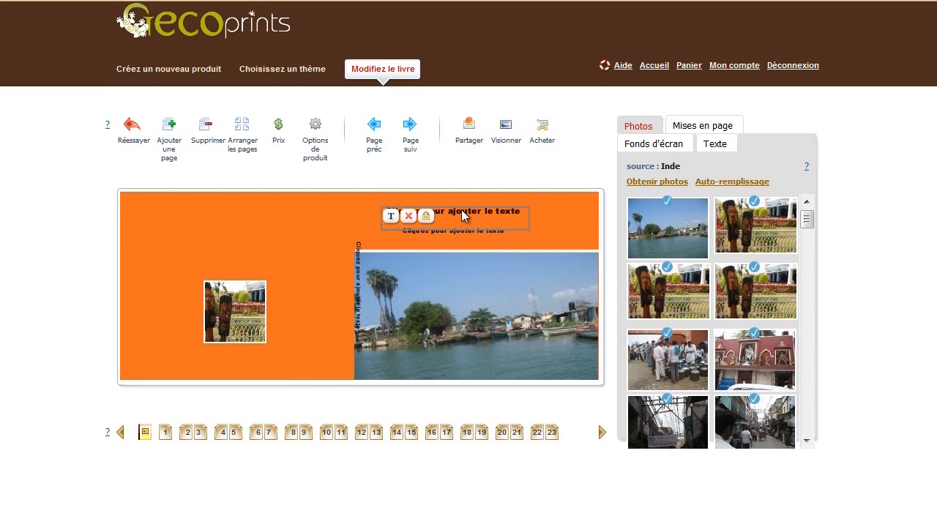
pyautogui.click(391, 216)
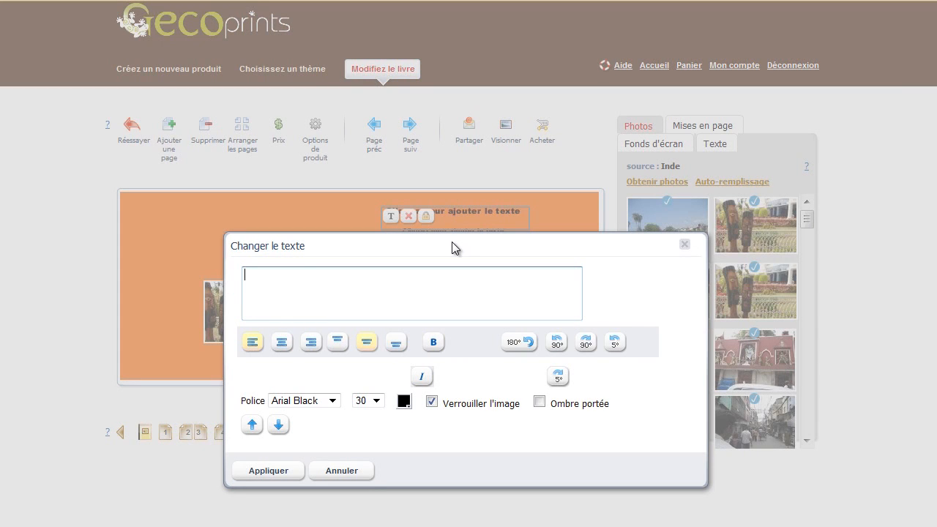
pyautogui.write('Voyage en Inde 2010')
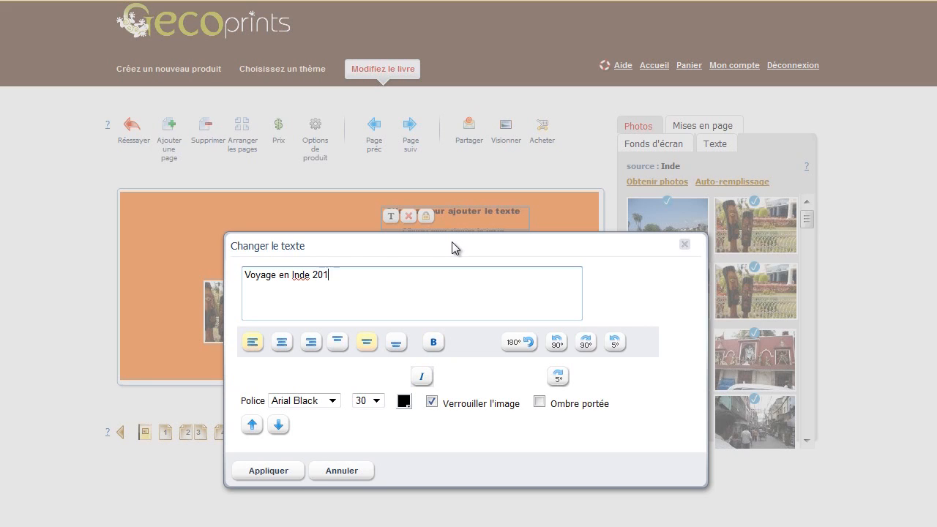
# Format the cover title in white Verdana at size 30 and apply the text changes.
pyautogui.click(333, 400)
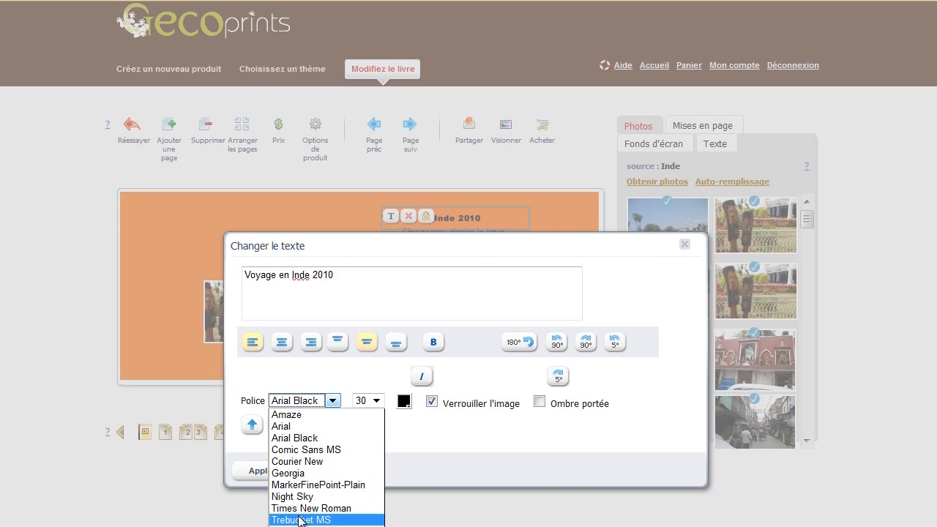
pyautogui.click(351, 526)
pyautogui.click(382, 402)
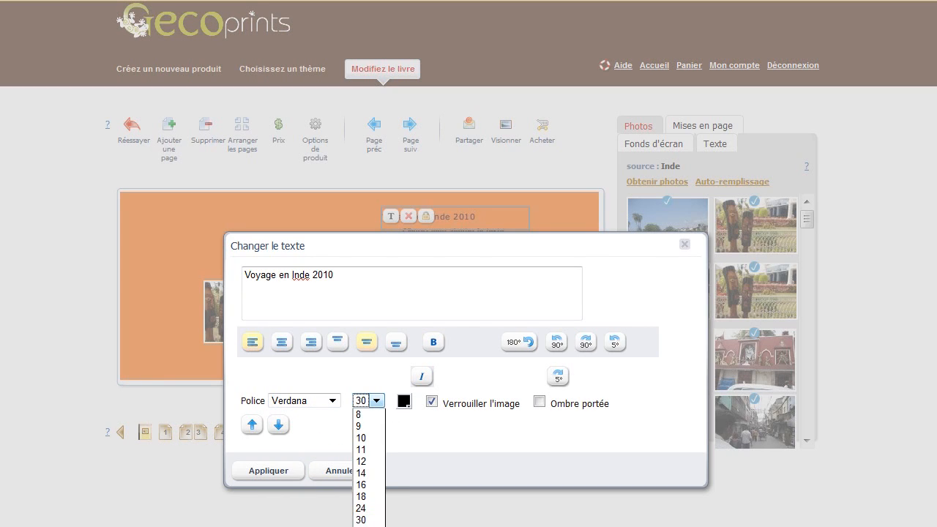
pyautogui.click(361, 520)
pyautogui.click(404, 402)
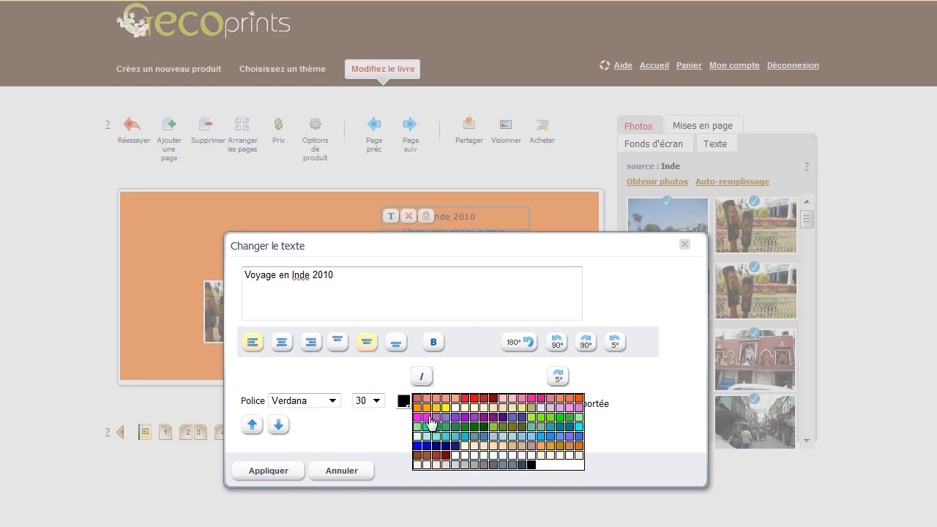
pyautogui.click(457, 457)
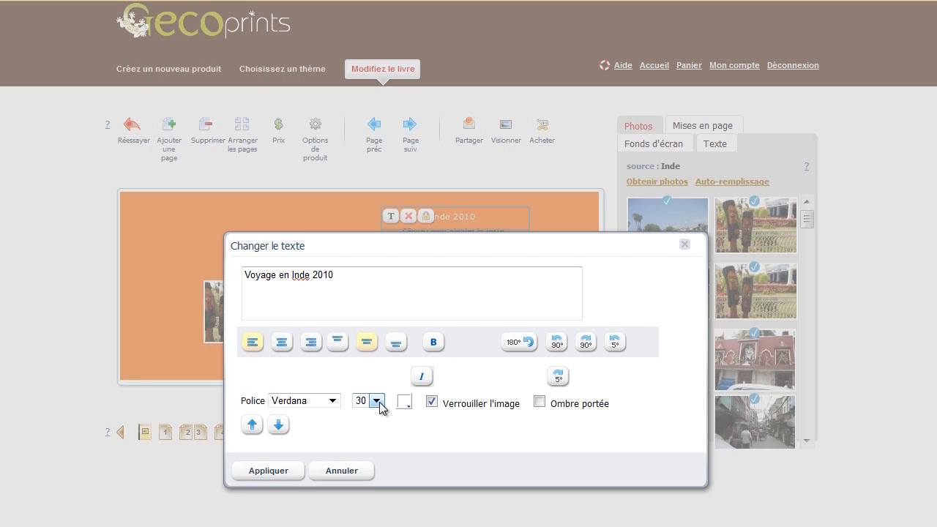
pyautogui.click(268, 471)
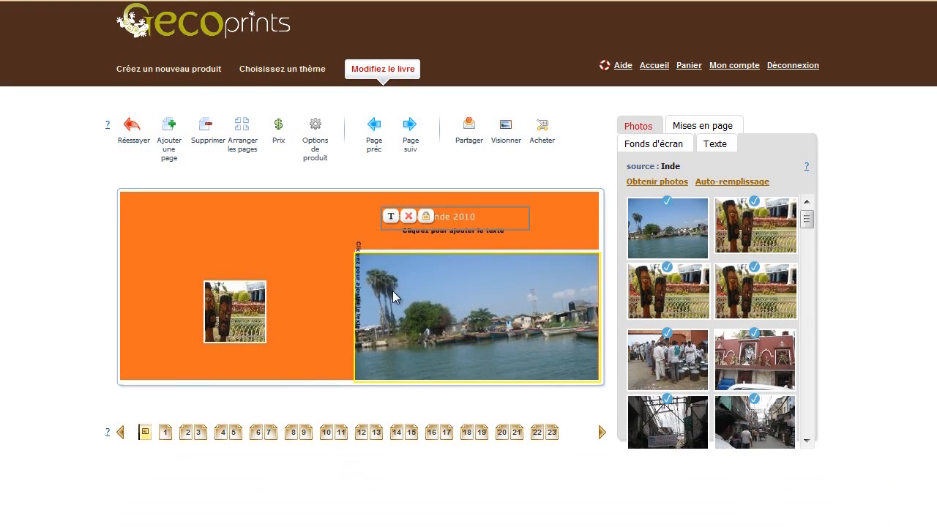
# Try font size 72 for the front-cover title, apply it and dismiss the overflow warning.
pyautogui.moveTo(445, 232)
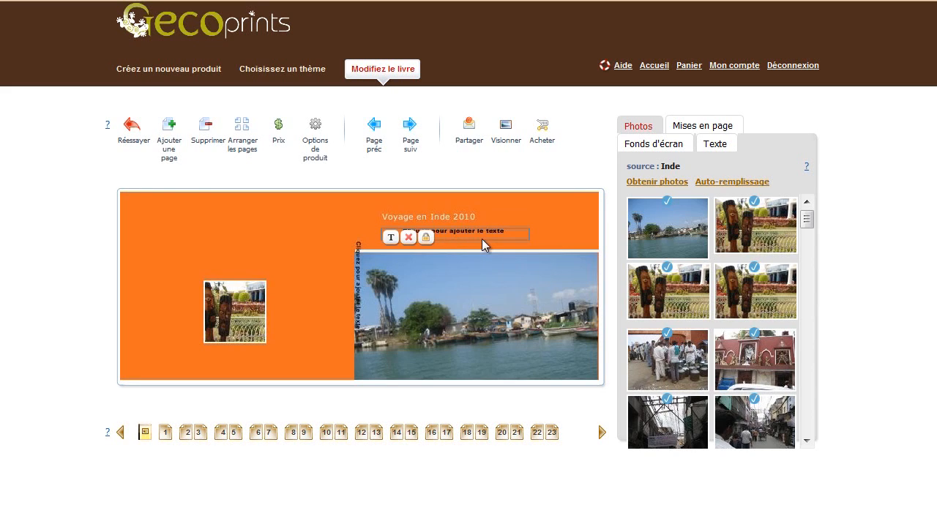
pyautogui.click(390, 217)
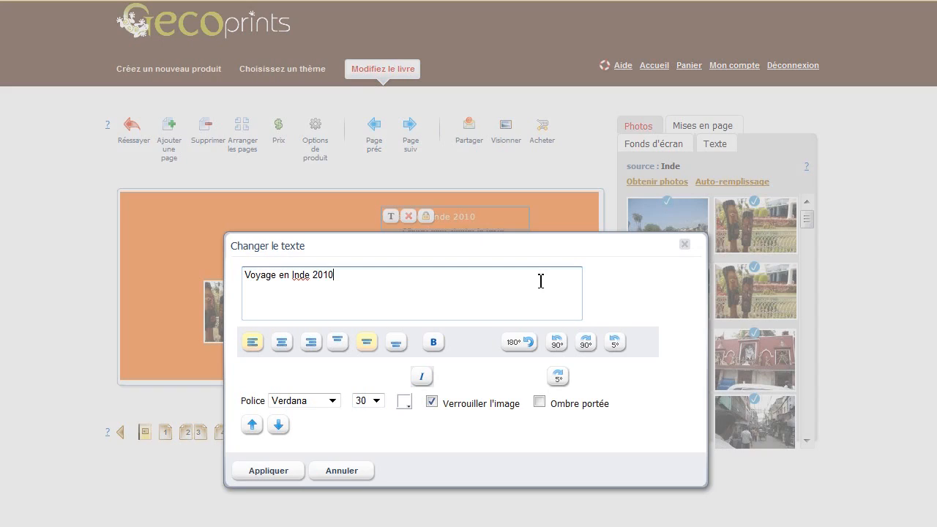
pyautogui.click(376, 401)
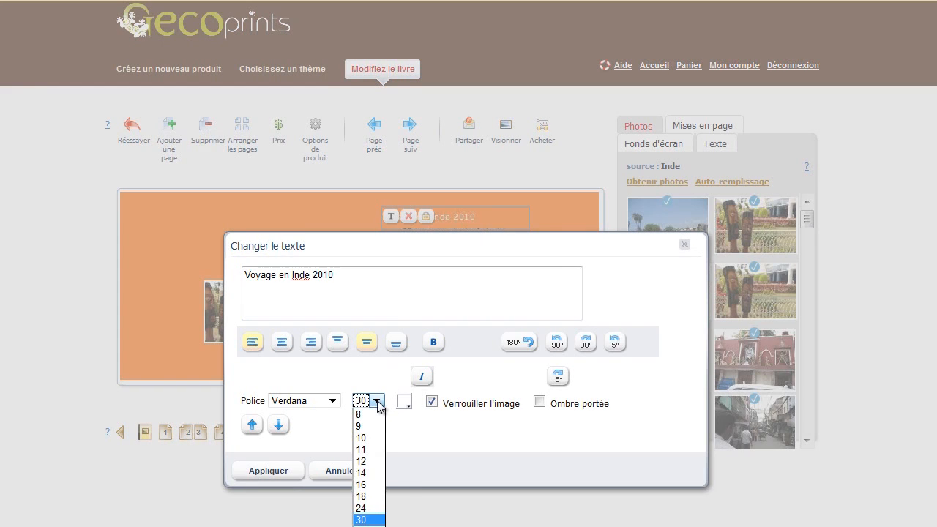
pyautogui.click(361, 524)
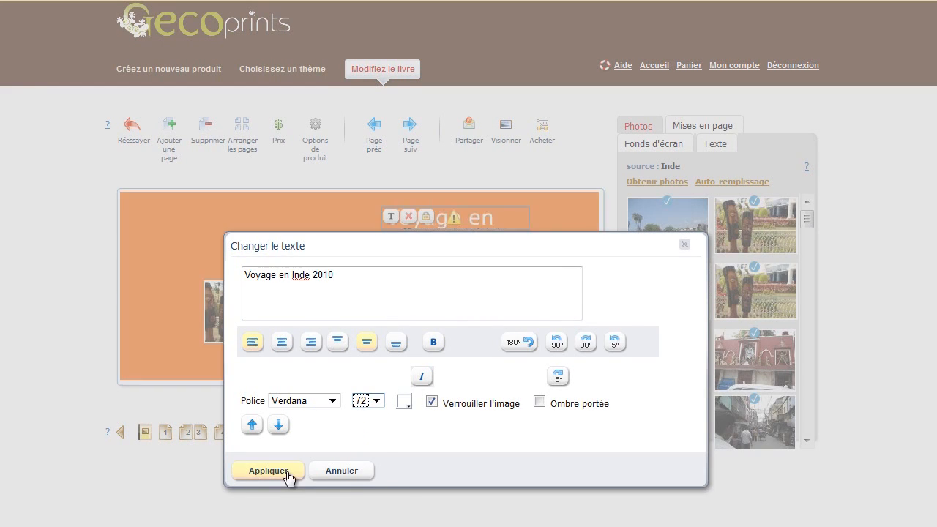
pyautogui.click(286, 474)
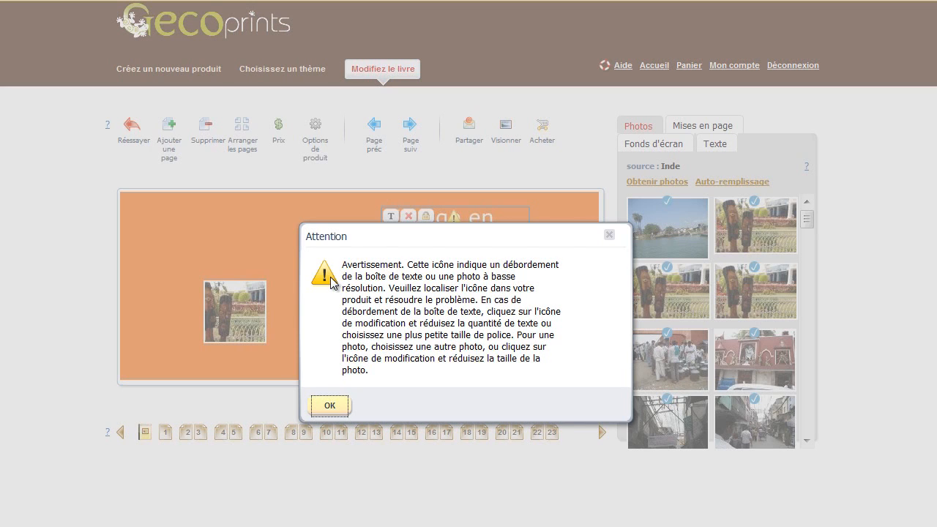
pyautogui.click(336, 407)
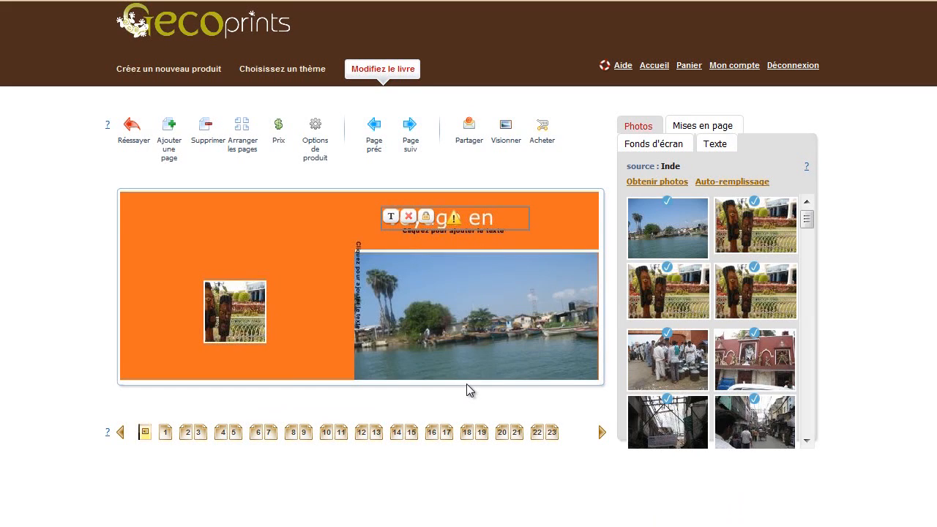
# Reduce the front-cover title's font size to 24 and apply the text change.
pyautogui.click(391, 217)
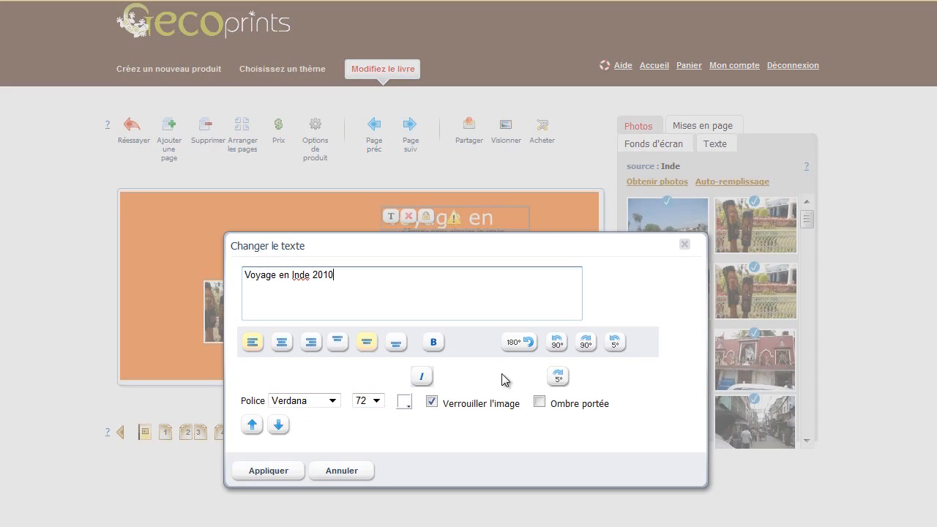
pyautogui.click(376, 401)
pyautogui.click(362, 508)
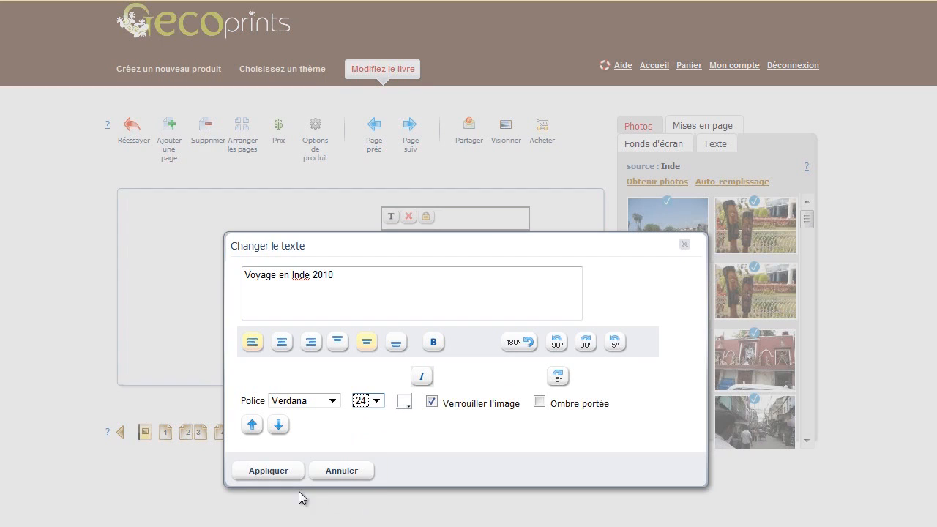
pyautogui.click(285, 474)
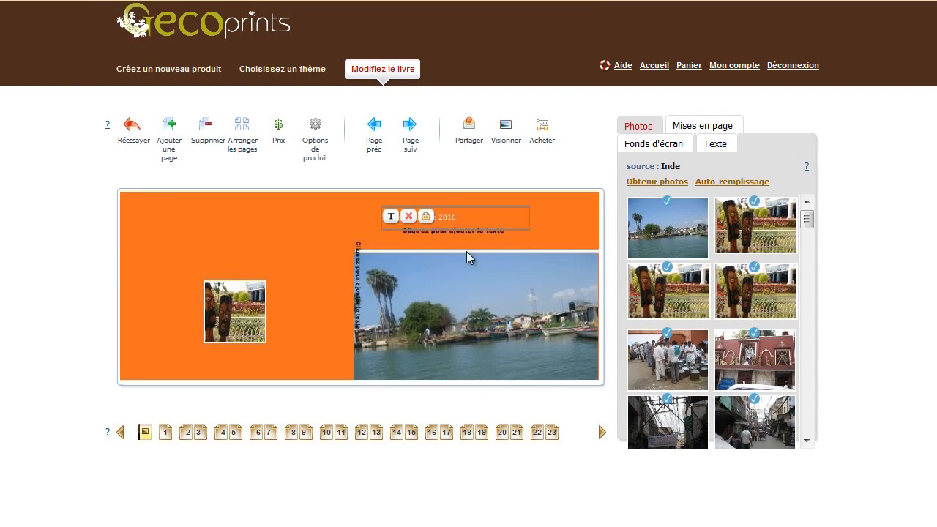
# Enlarge the front-cover title's font so "Voyage en Inde 2010" nearly fills its text box, and apply the change.
pyautogui.click(391, 216)
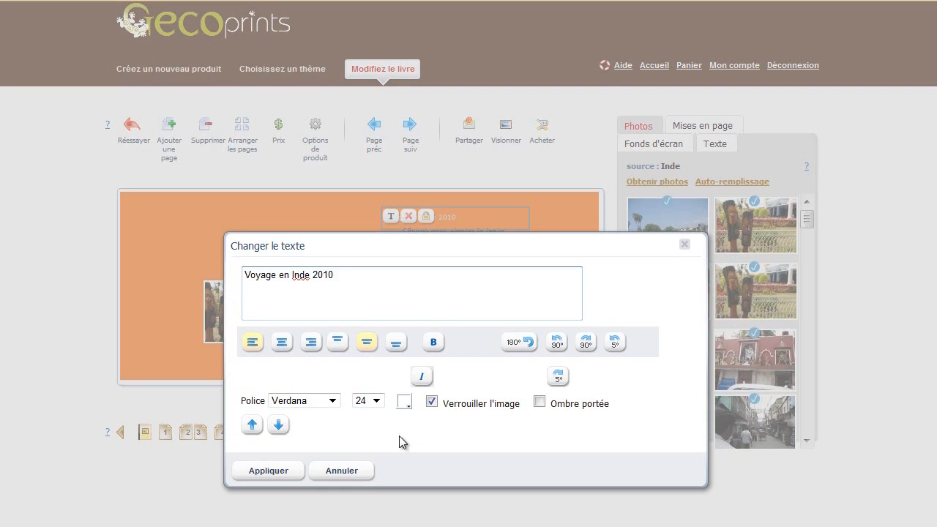
pyautogui.click(376, 401)
pyautogui.click(360, 508)
pyautogui.click(287, 476)
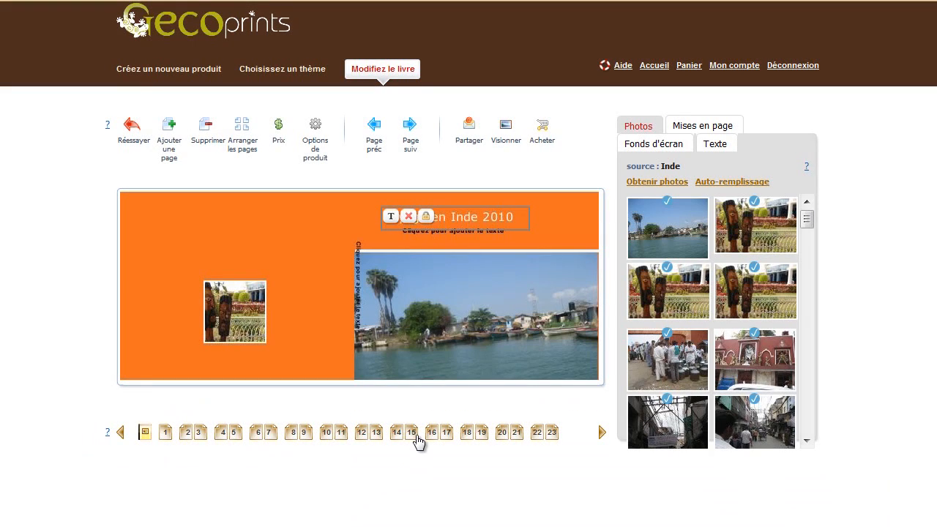
# Add the carved-totem photo to page 1, enlarge it below the text box and lock its position.
pyautogui.click(166, 434)
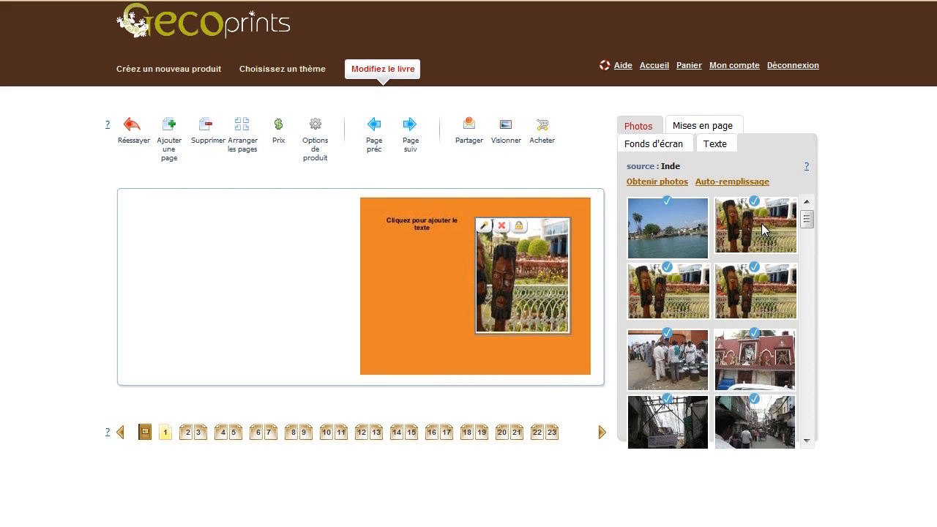
pyautogui.moveTo(770, 299); pyautogui.dragTo(436, 302)
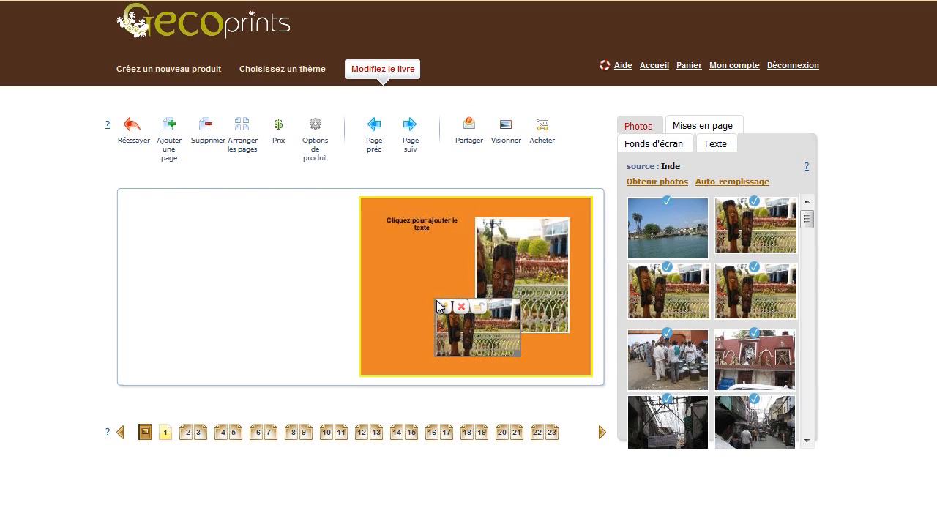
pyautogui.moveTo(440, 306); pyautogui.dragTo(496, 348)
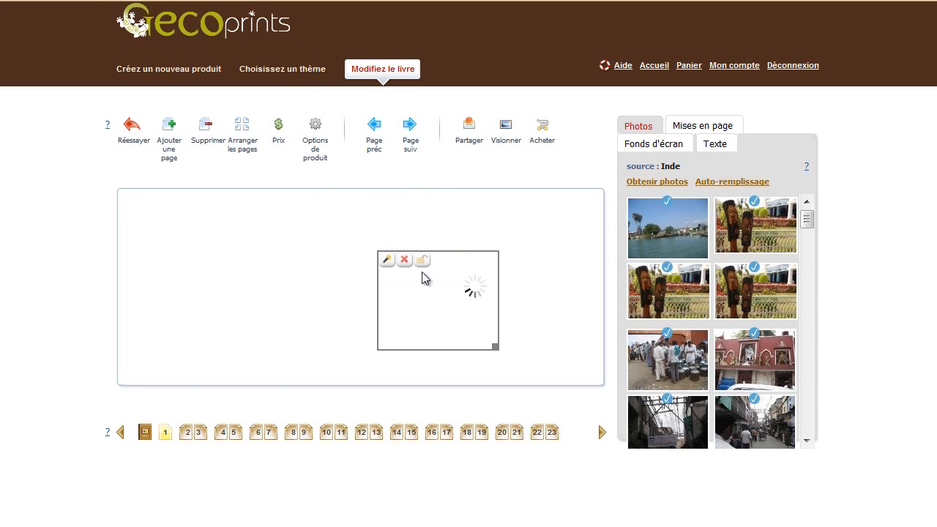
pyautogui.click(422, 260)
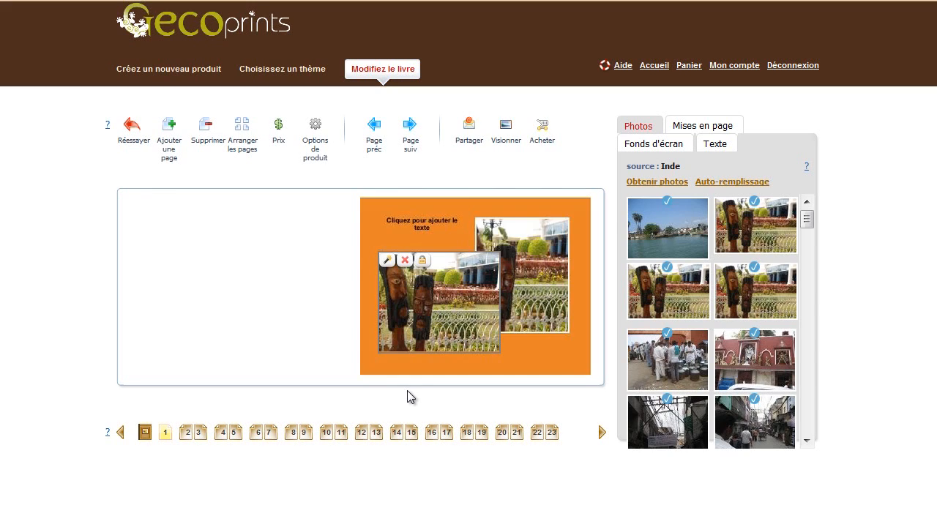
# Unlock the original auto-filled totem photo on page 1 and delete it from the page.
pyautogui.click(555, 258)
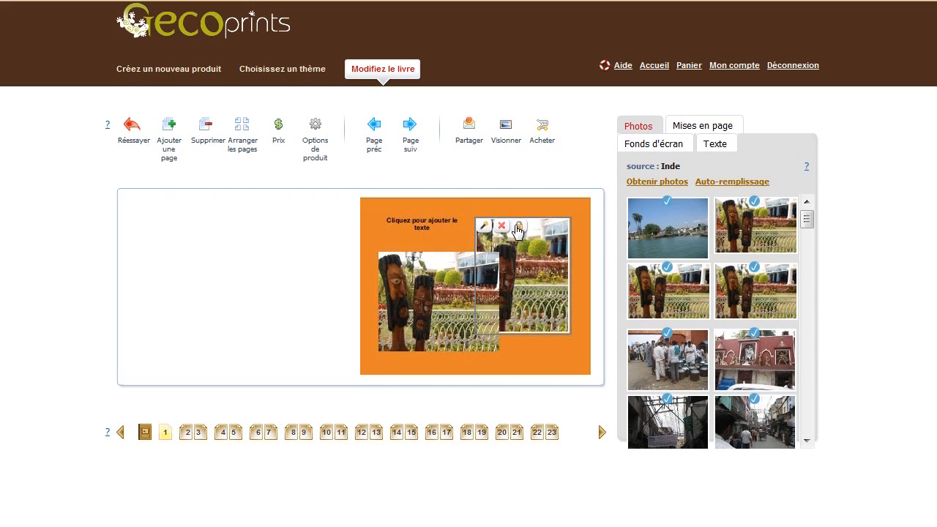
pyautogui.click(521, 230)
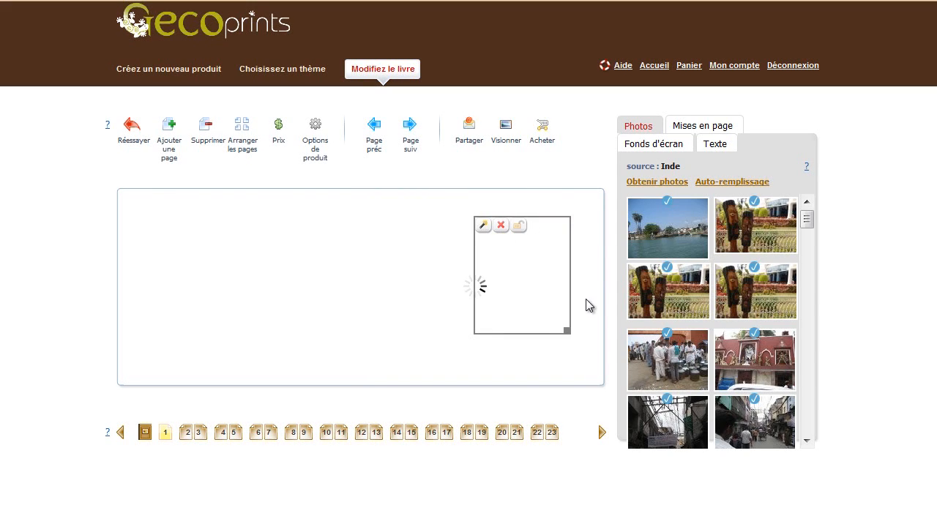
pyautogui.click(502, 227)
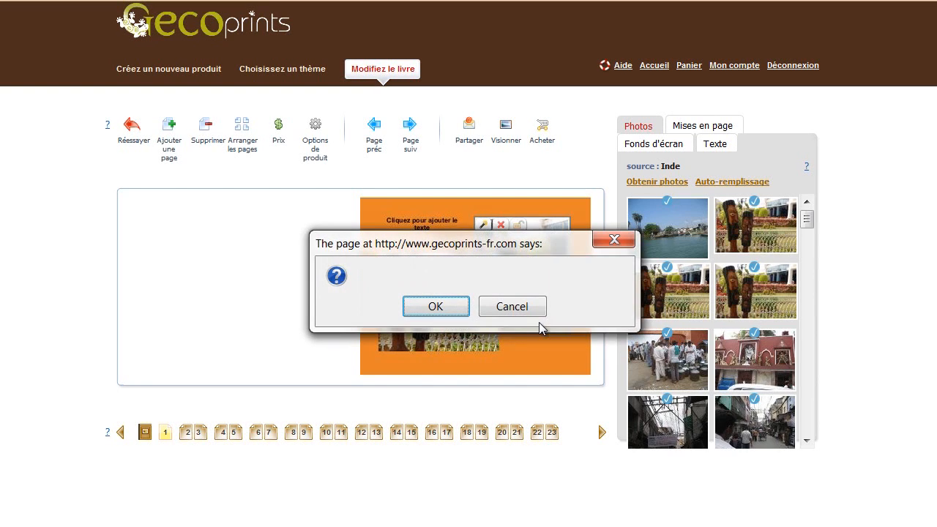
pyautogui.click(437, 307)
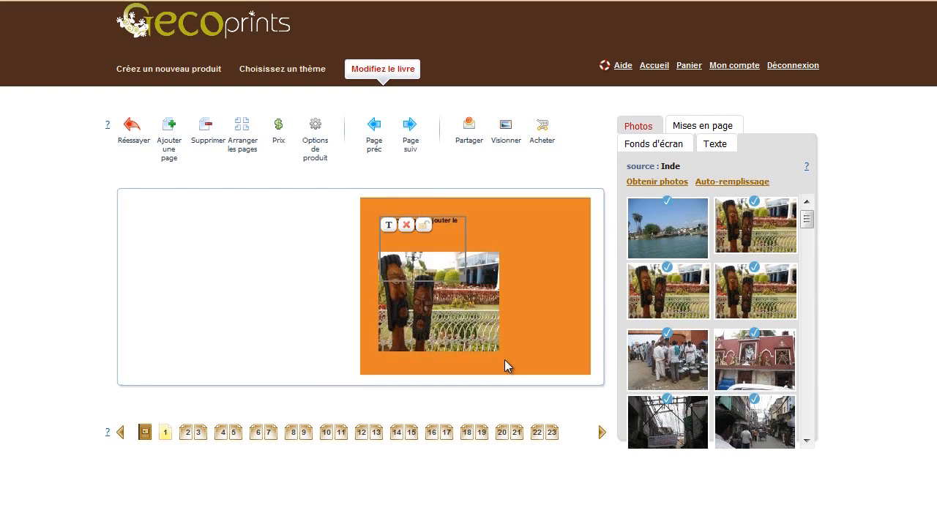
# Zoom in slightly on the remaining totem photo on page 1 and reposition the image within its frame.
pyautogui.click(387, 261)
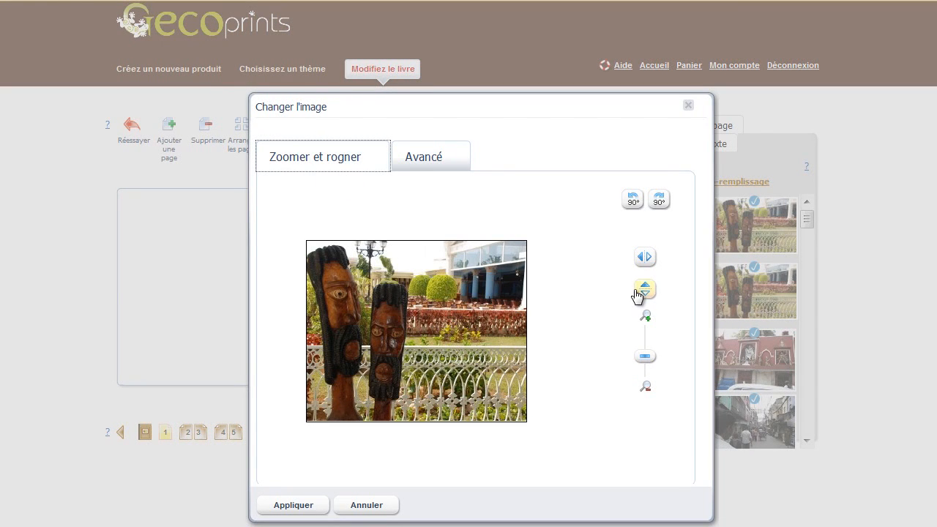
pyautogui.click(648, 358)
pyautogui.moveTo(648, 358); pyautogui.dragTo(650, 336)
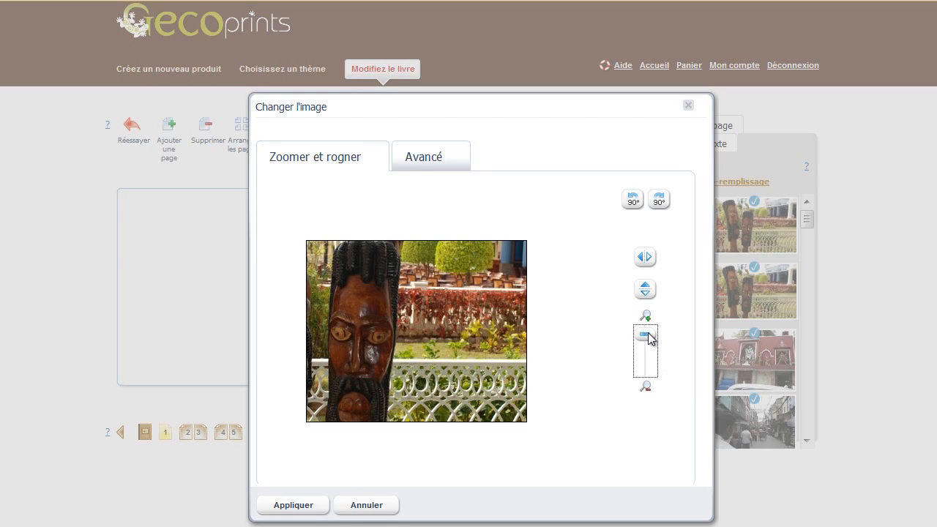
pyautogui.moveTo(650, 338); pyautogui.dragTo(629, 378)
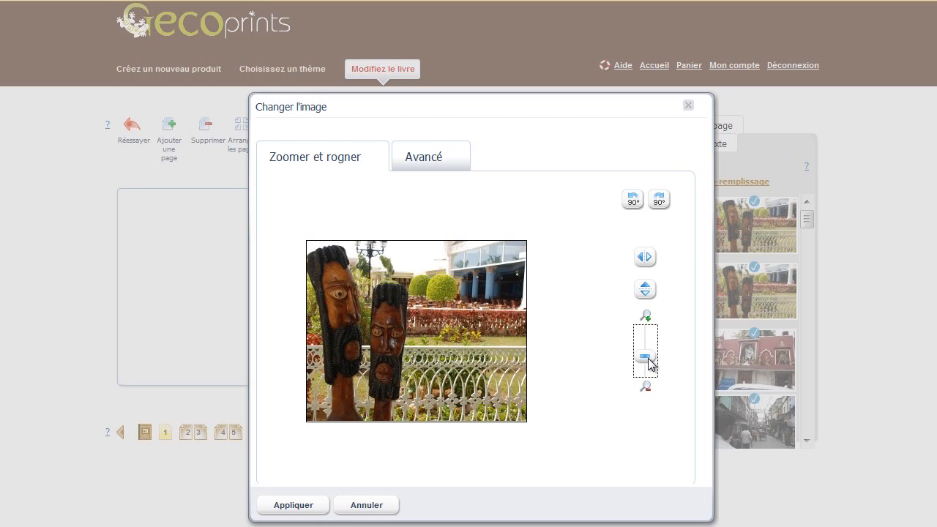
pyautogui.moveTo(648, 364); pyautogui.dragTo(649, 357)
pyautogui.moveTo(407, 350); pyautogui.dragTo(413, 372)
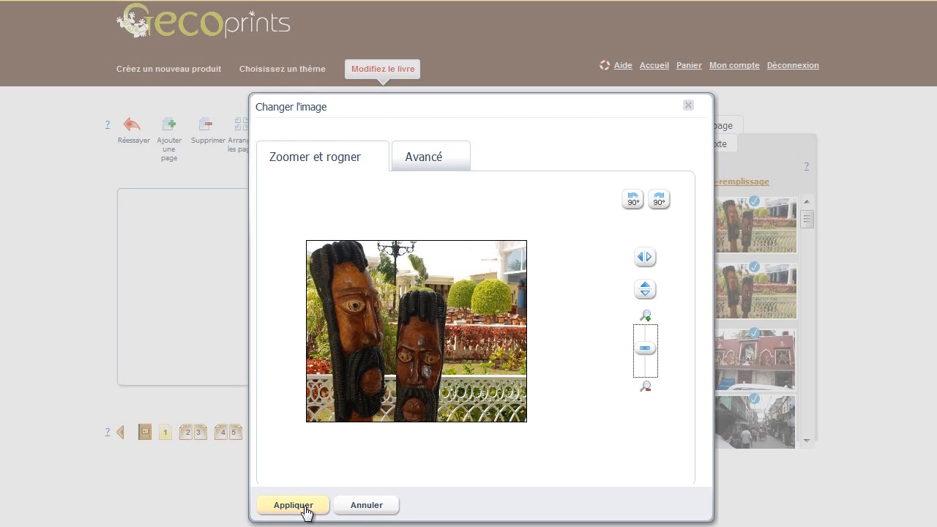
# Review the photo's image and edge effects, give it a thick (Épais) white border and apply the image changes.
pyautogui.click(437, 160)
pyautogui.moveTo(646, 333)
pyautogui.mouseDown()
pyautogui.moveTo(652, 373)
pyautogui.moveTo(648, 334)
pyautogui.mouseUp()
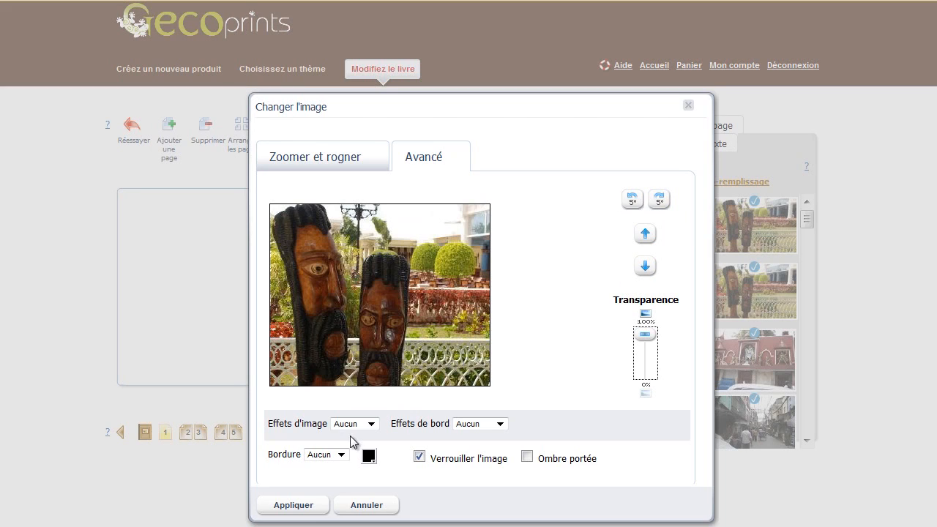
pyautogui.click(376, 425)
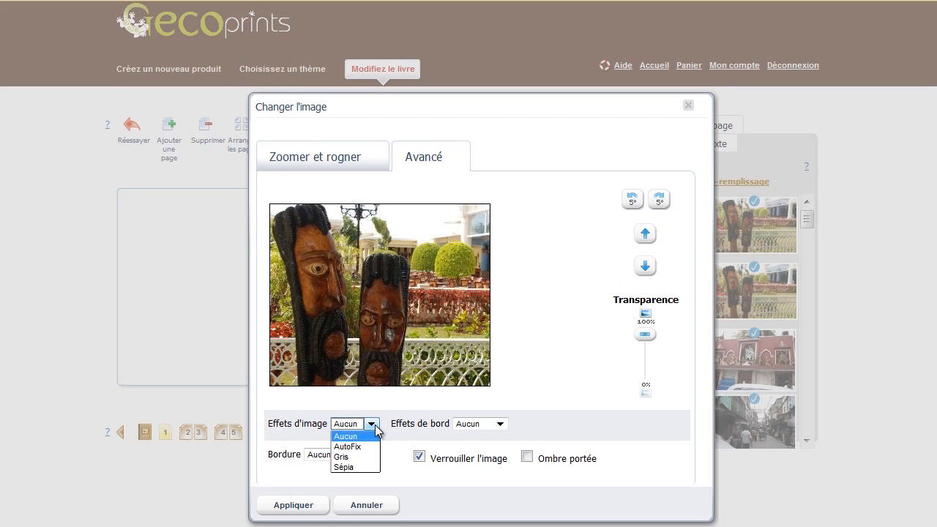
pyautogui.click(502, 427)
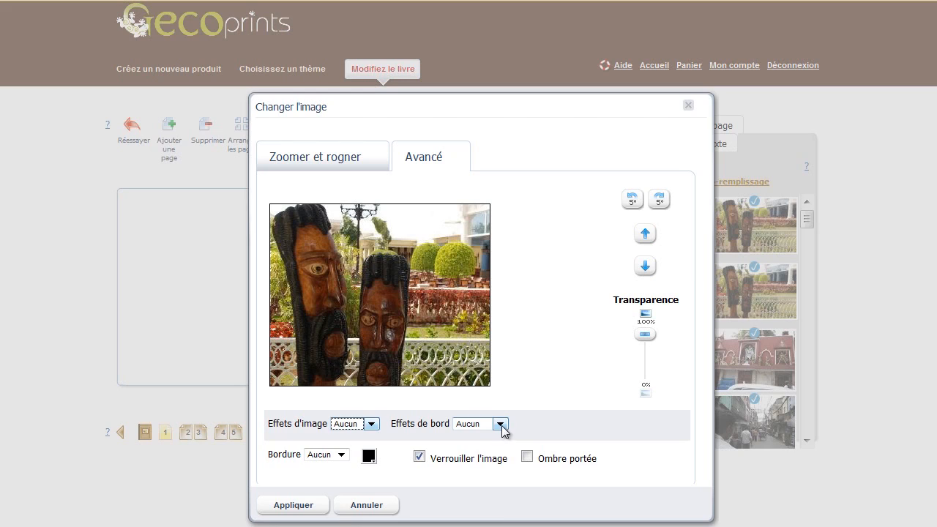
pyautogui.click(502, 426)
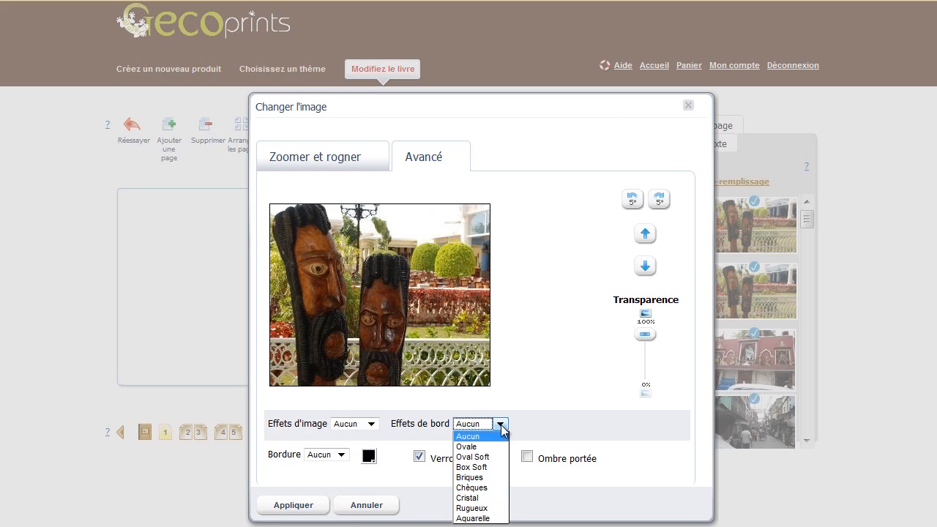
pyautogui.click(342, 455)
pyautogui.click(342, 456)
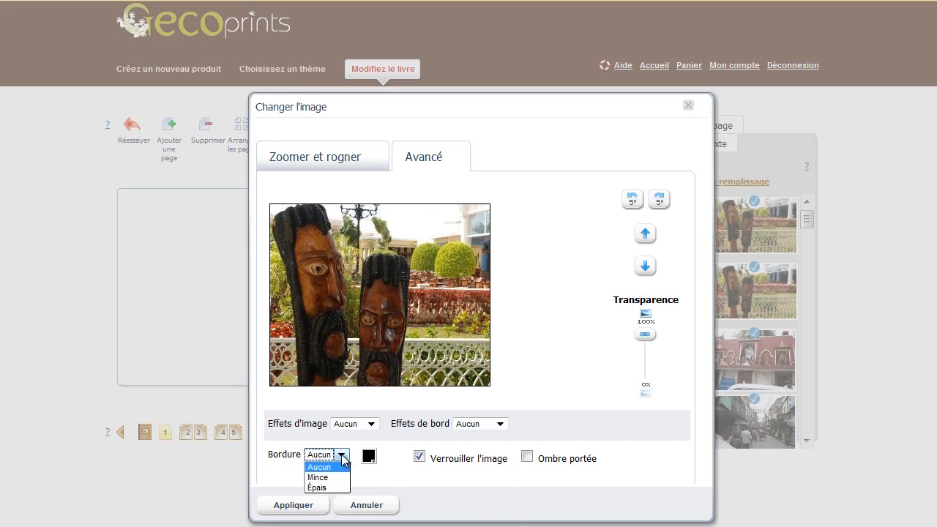
pyautogui.click(325, 489)
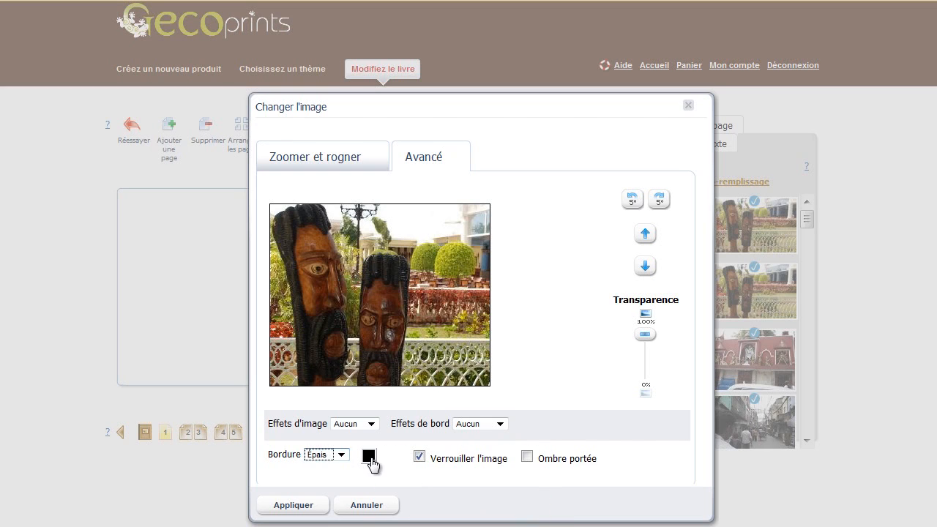
pyautogui.click(369, 464)
pyautogui.click(427, 515)
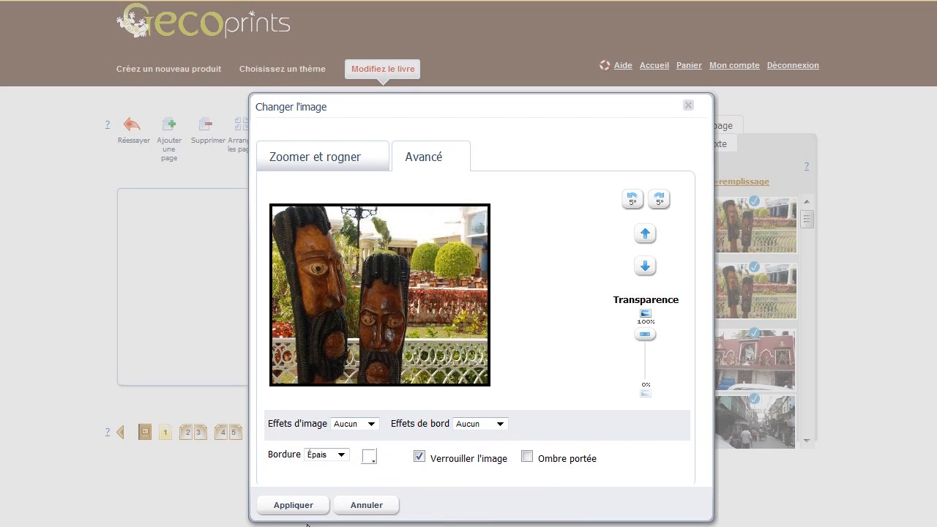
pyautogui.click(308, 506)
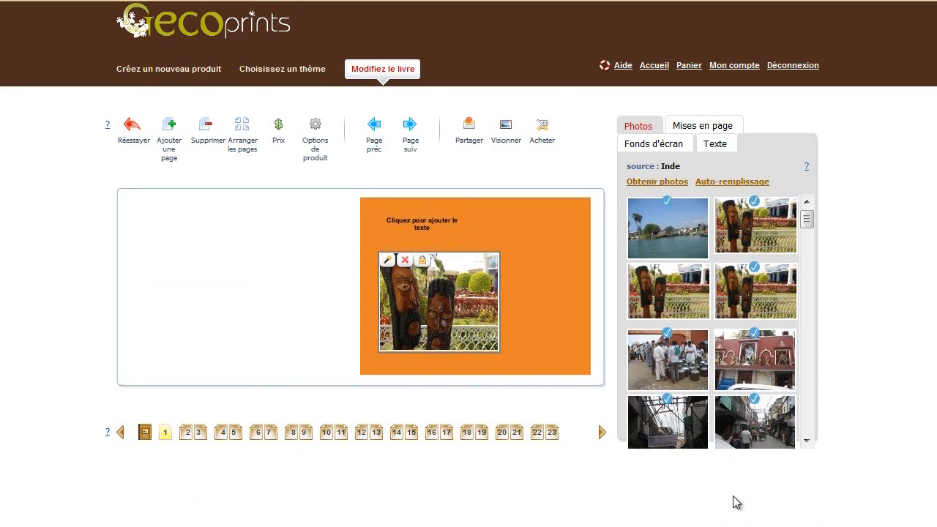
# Replace page 1's placeholder text with "Quel beau voyage" in Verdana size 18 and apply the text changes.
pyautogui.click(435, 229)
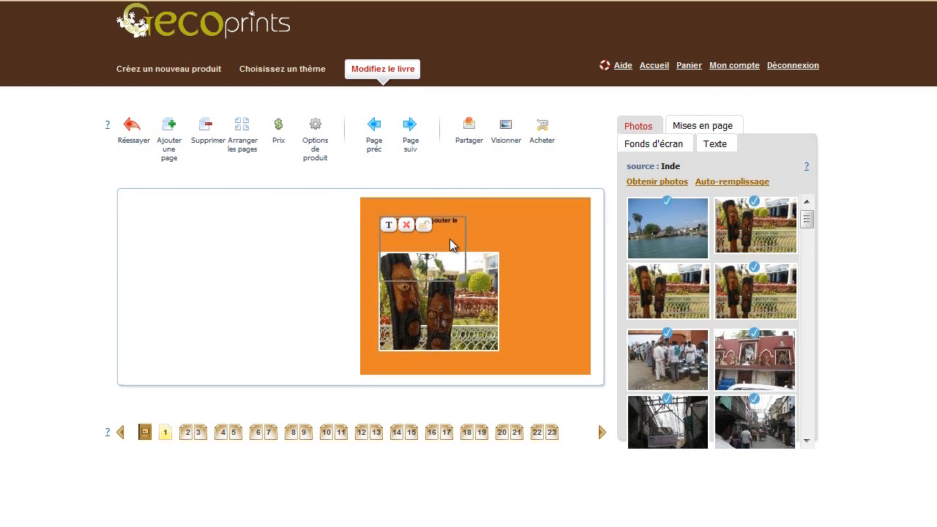
pyautogui.click(392, 226)
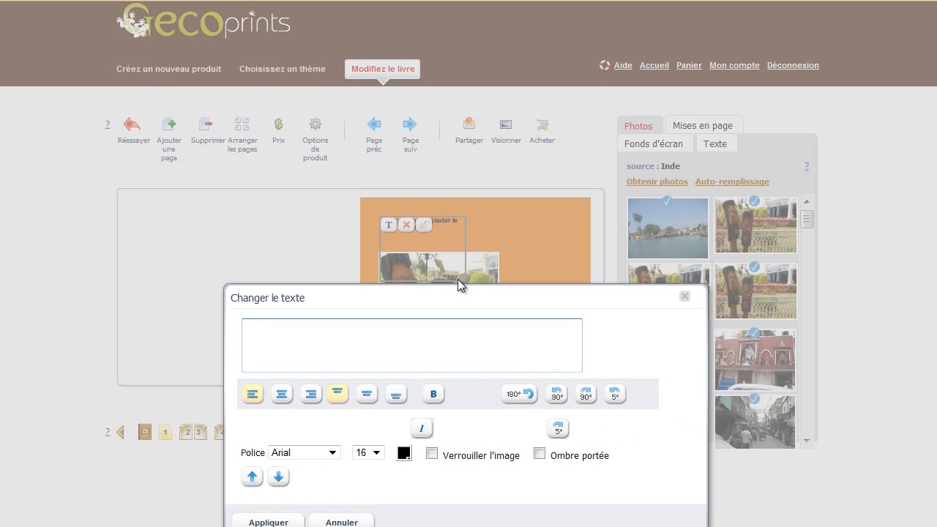
pyautogui.write('Quel beau voyage')
pyautogui.click(333, 452)
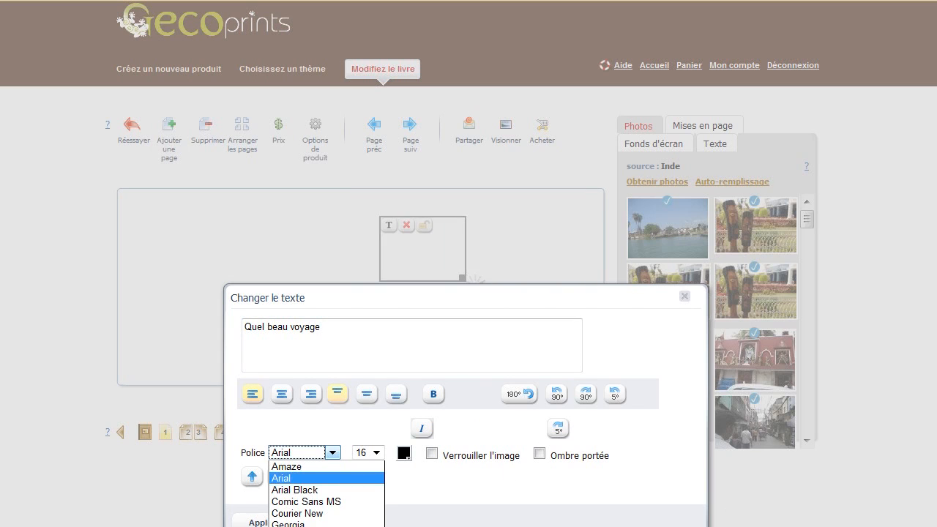
pyautogui.click(307, 524)
pyautogui.click(376, 452)
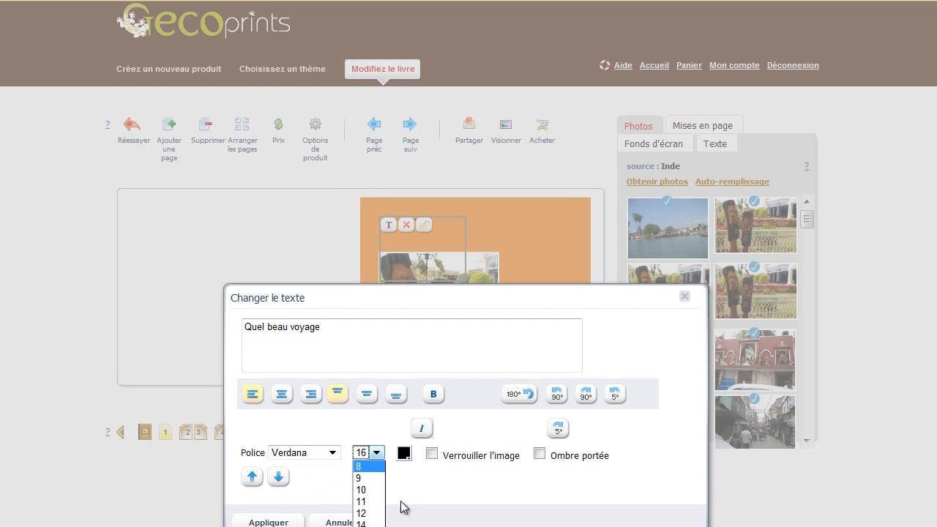
pyautogui.click(368, 526)
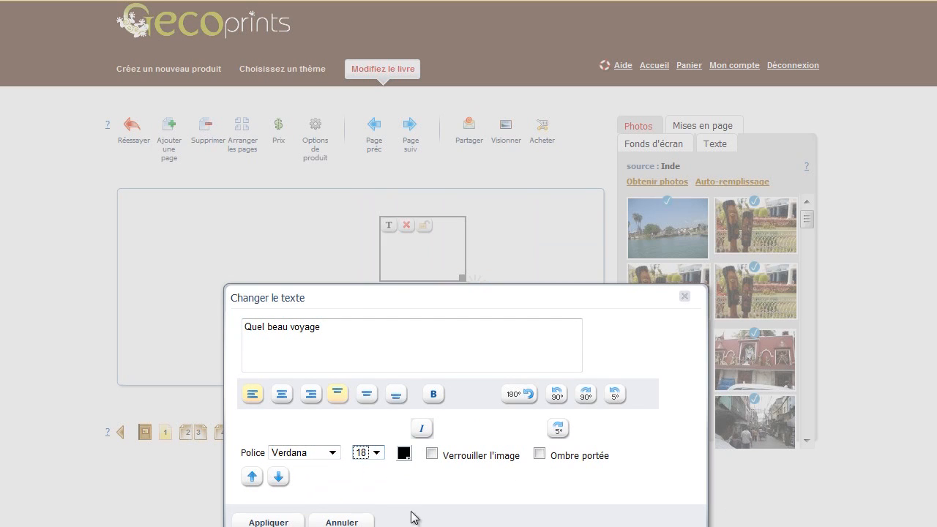
pyautogui.click(269, 522)
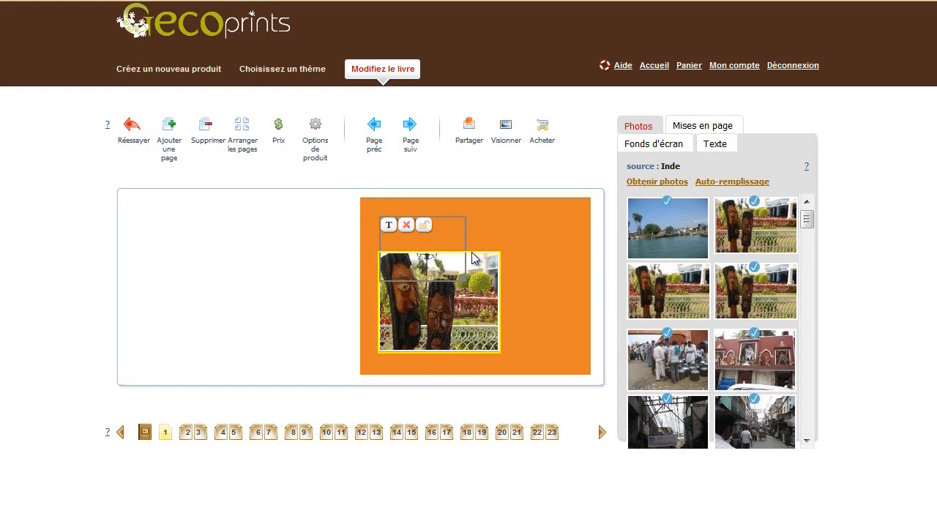
pyautogui.moveTo(466, 282); pyautogui.dragTo(515, 246)
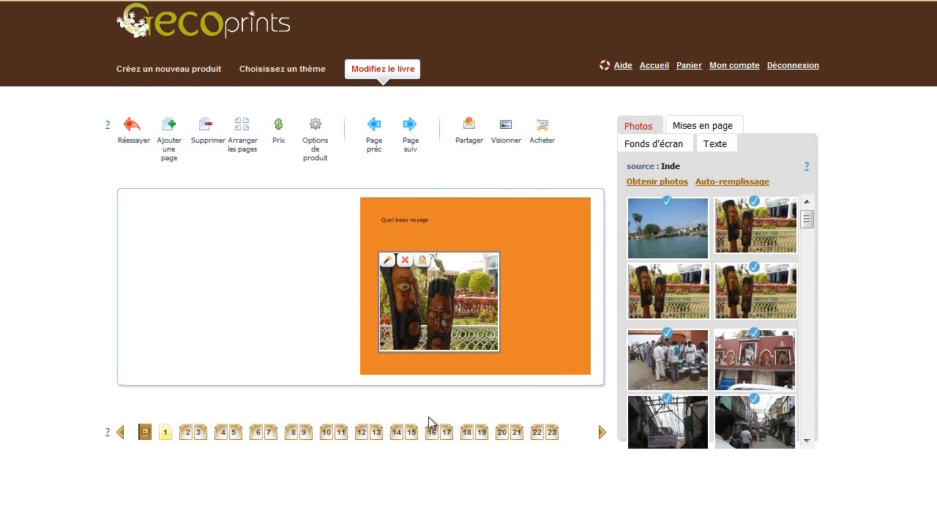
# On page 3 of spread 2–3, apply the layout with one large photo above two smaller ones and text beside the large photo.
pyautogui.click(194, 437)
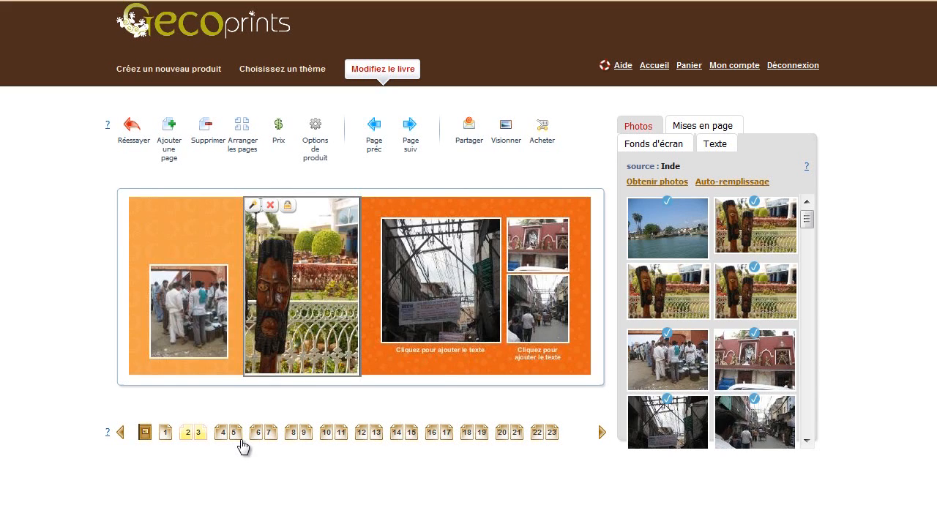
pyautogui.click(551, 255)
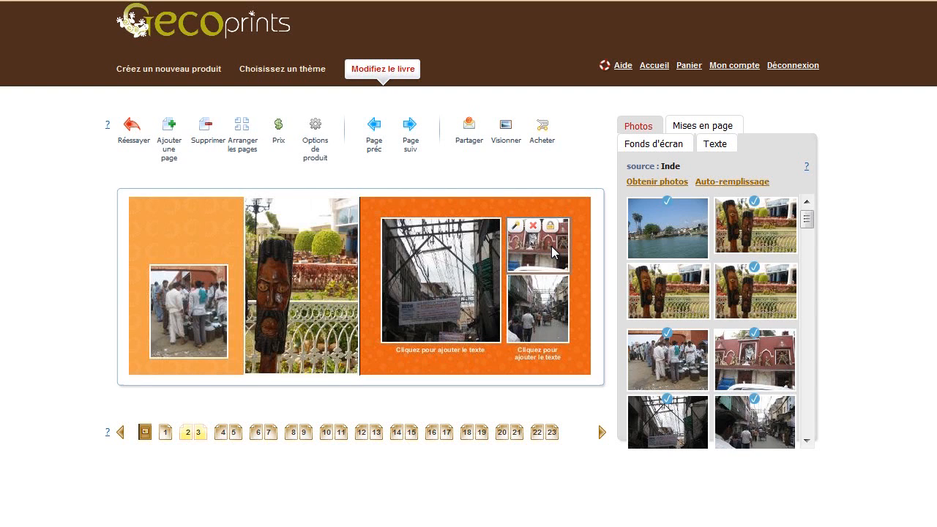
pyautogui.click(691, 132)
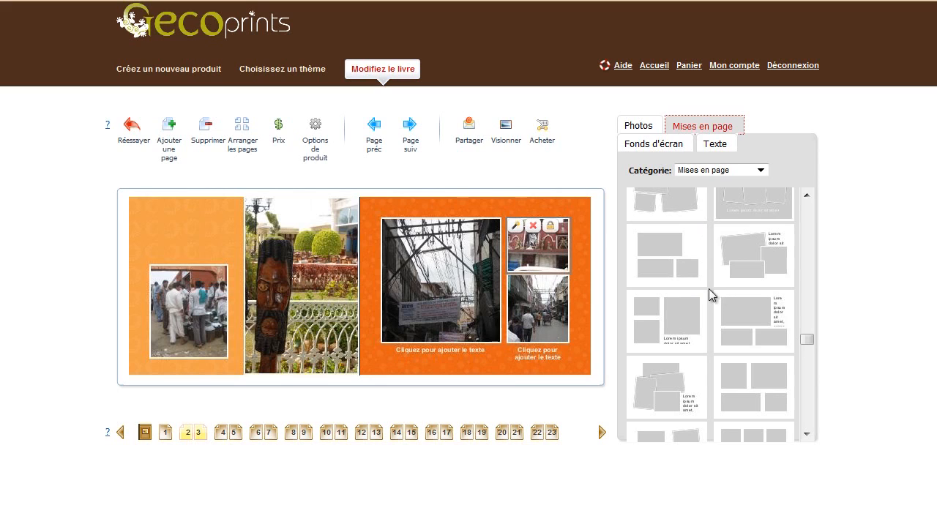
pyautogui.moveTo(688, 275); pyautogui.dragTo(484, 286)
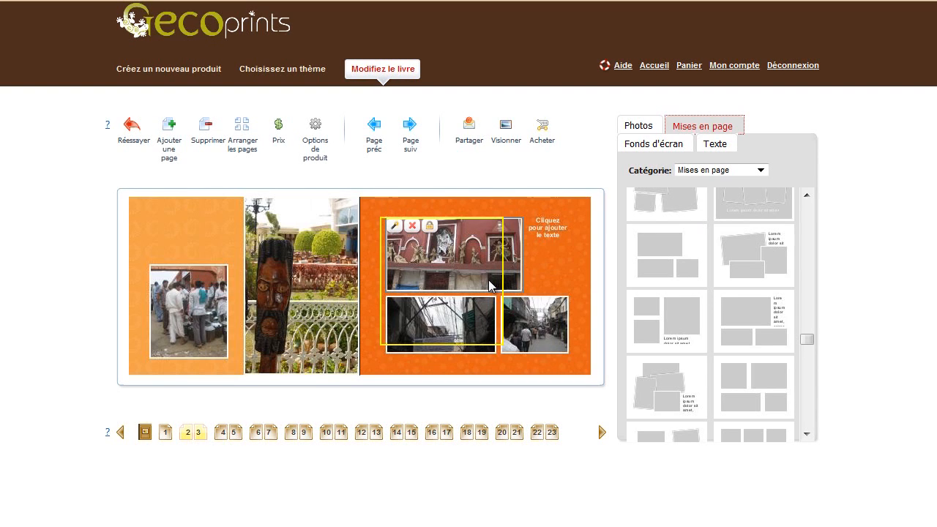
# Examine the available page backgrounds in Couleurs tendances, under Orange and Gris, and in the Autour du monde category.
pyautogui.click(634, 148)
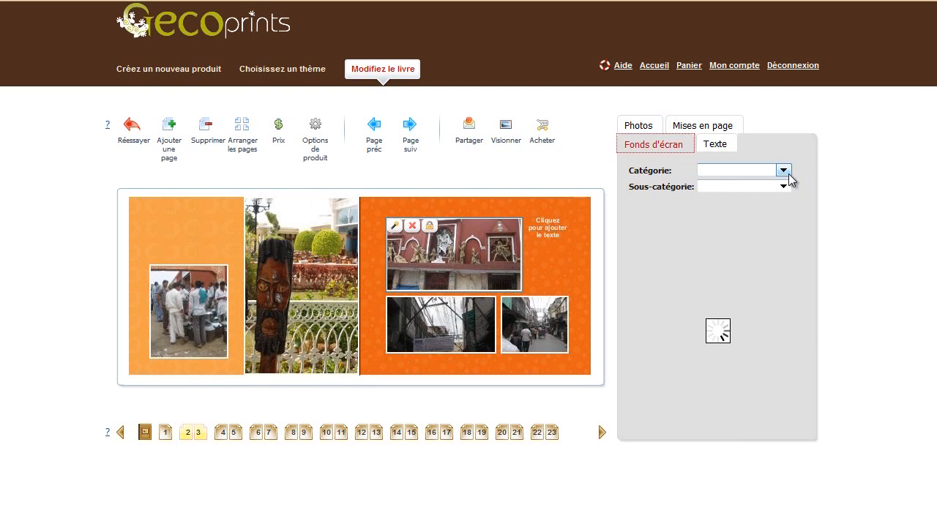
pyautogui.scroll(-3, 740, 289)
pyautogui.scroll(-1, 741, 287)
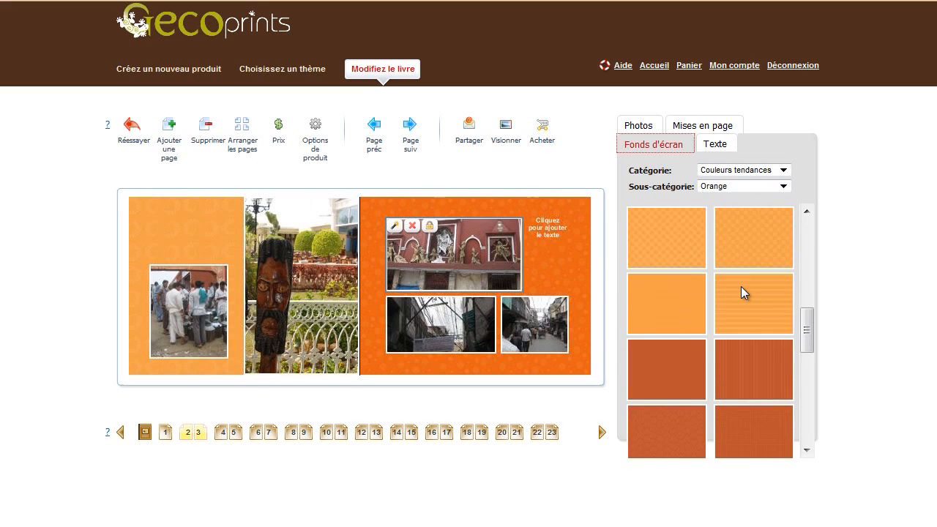
pyautogui.scroll(-1, 741, 286)
pyautogui.click(783, 186)
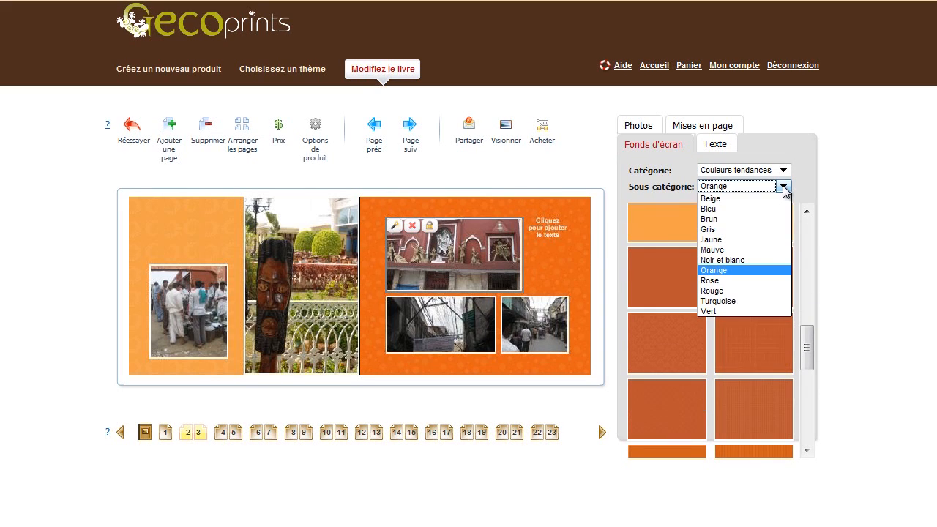
pyautogui.click(718, 229)
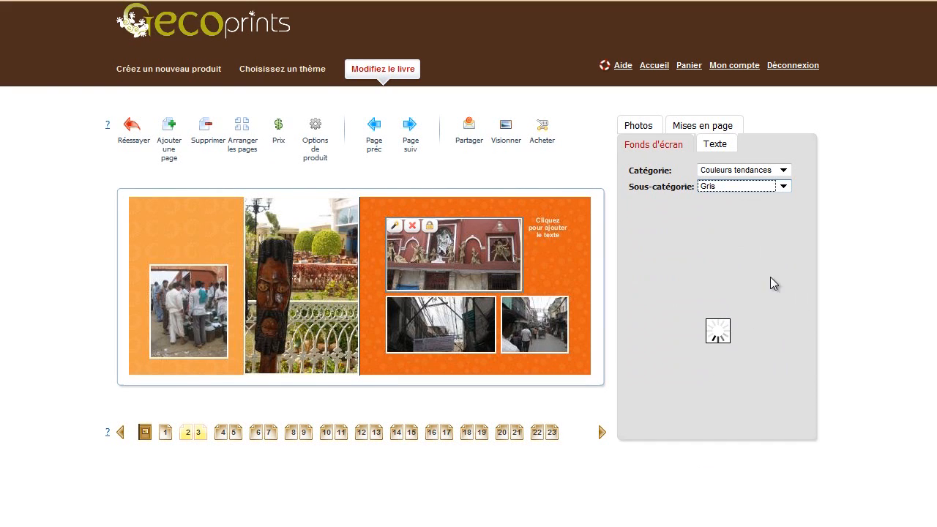
pyautogui.click(783, 171)
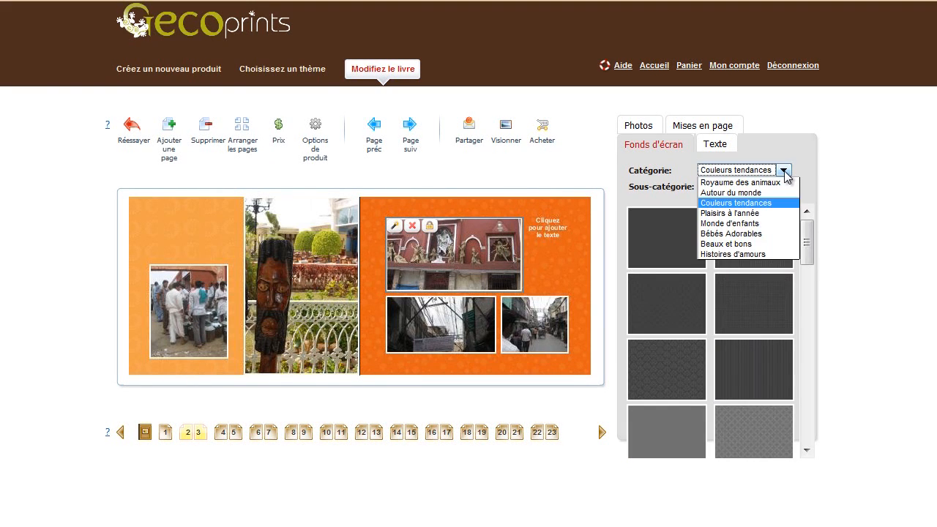
pyautogui.click(731, 192)
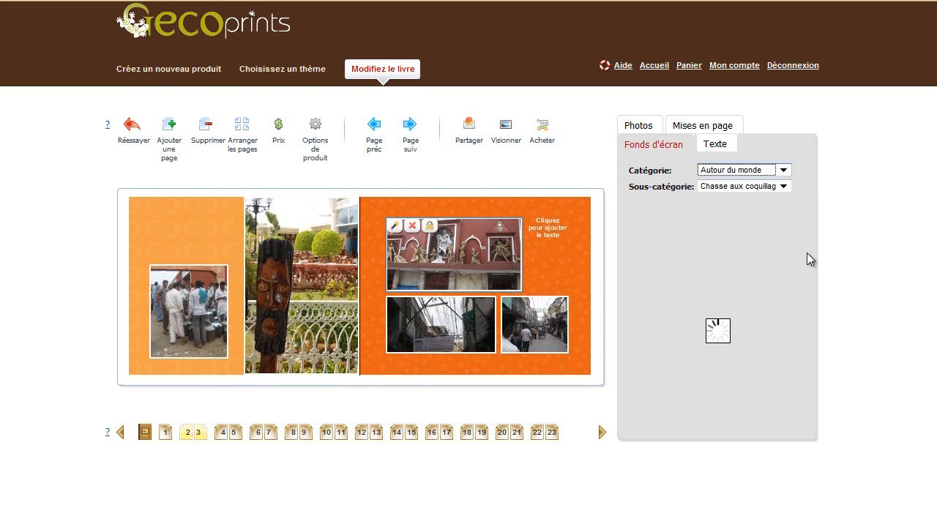
# Apply the plain green background from the Monde d'enfants category, subcategory À la mer, to page 3.
pyautogui.click(784, 171)
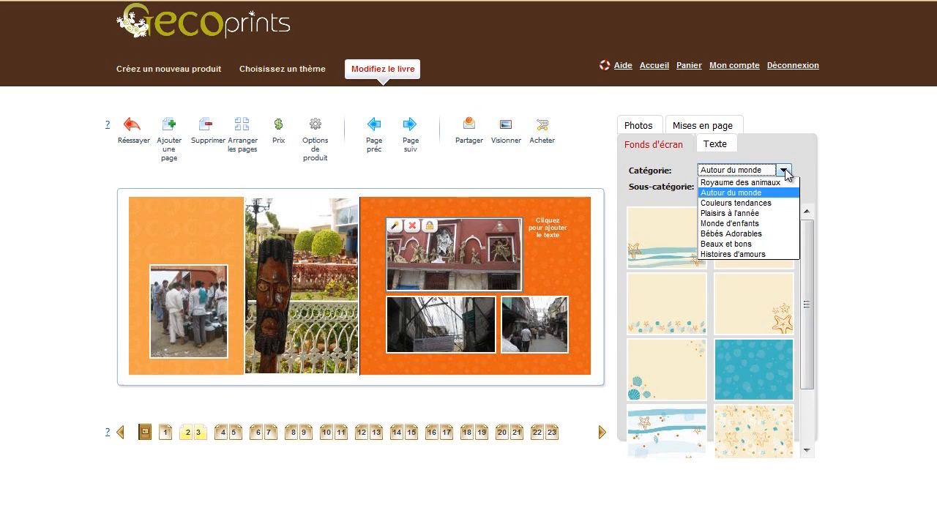
pyautogui.click(750, 224)
pyautogui.moveTo(669, 306); pyautogui.dragTo(551, 282)
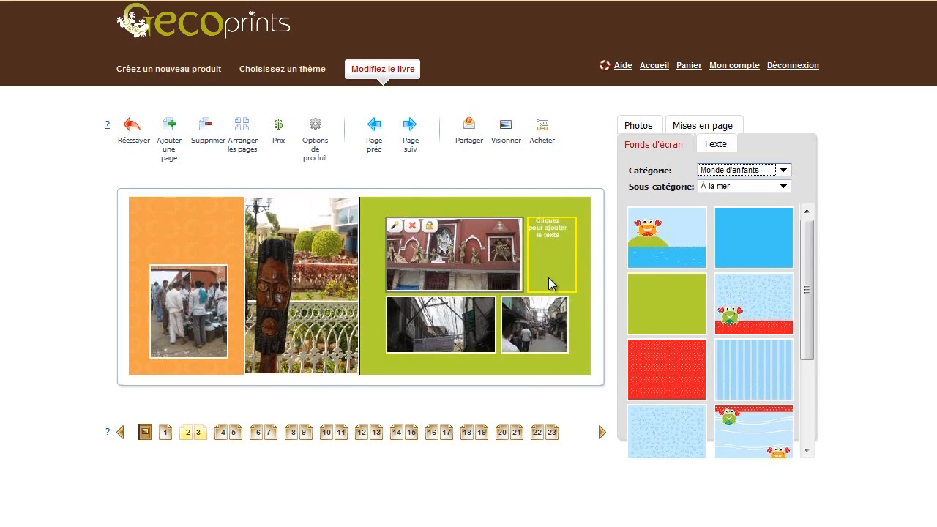
# Rearrange the book's pages by moving the green page from third to fifteenth position, review the new order and confirm it.
pyautogui.click(243, 136)
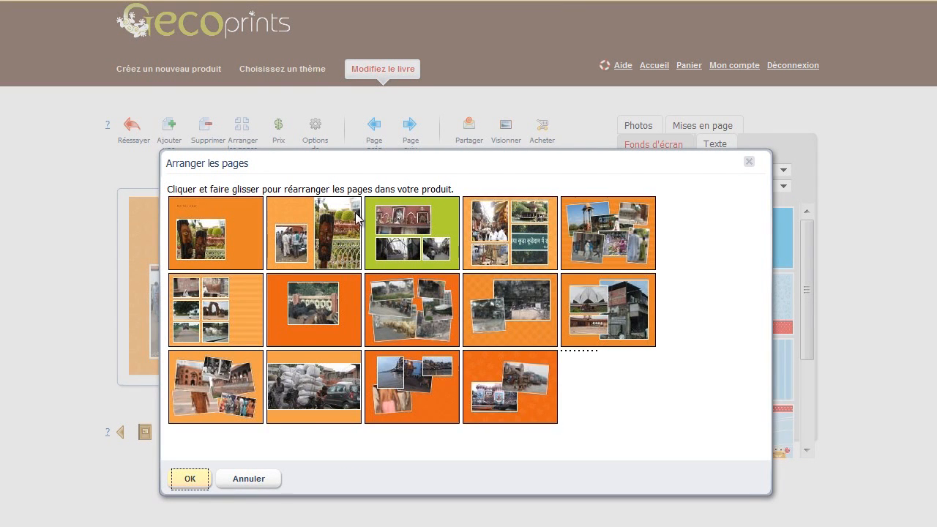
pyautogui.moveTo(443, 227); pyautogui.dragTo(626, 375)
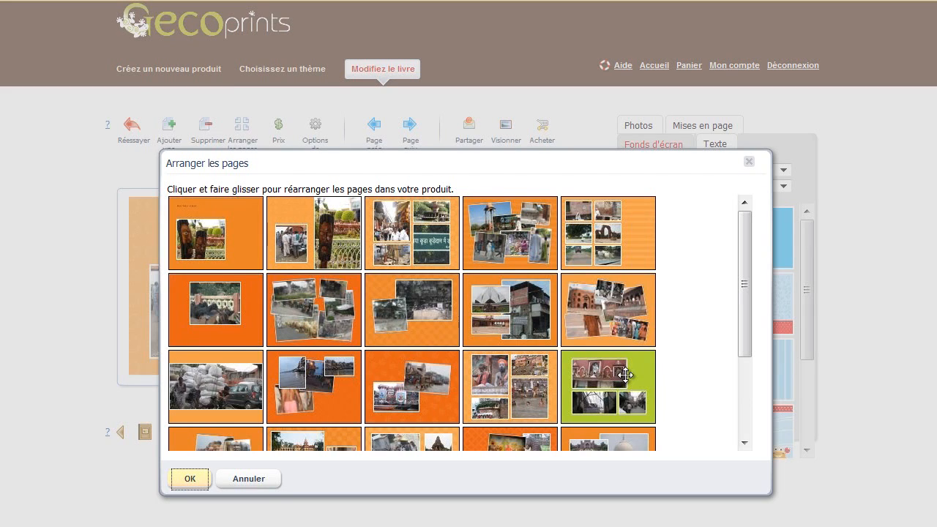
pyautogui.moveTo(741, 338); pyautogui.dragTo(739, 424)
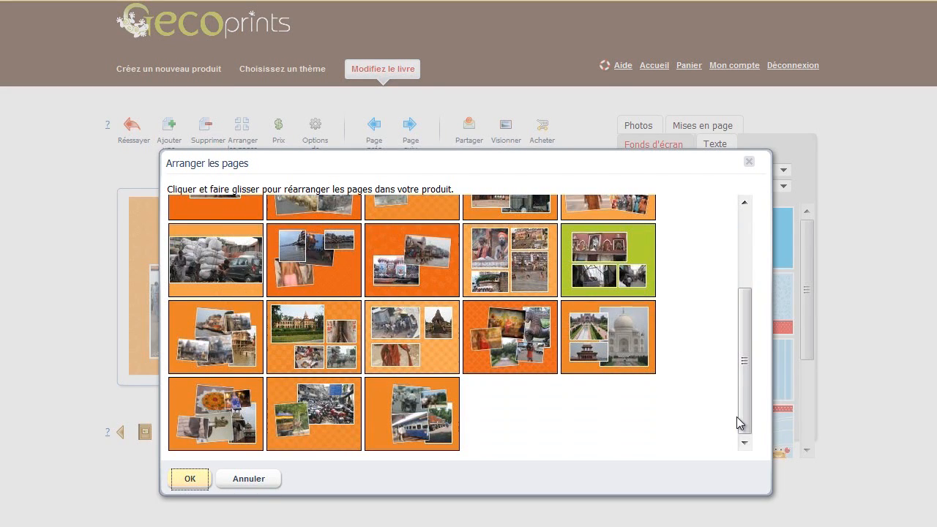
pyautogui.click(193, 483)
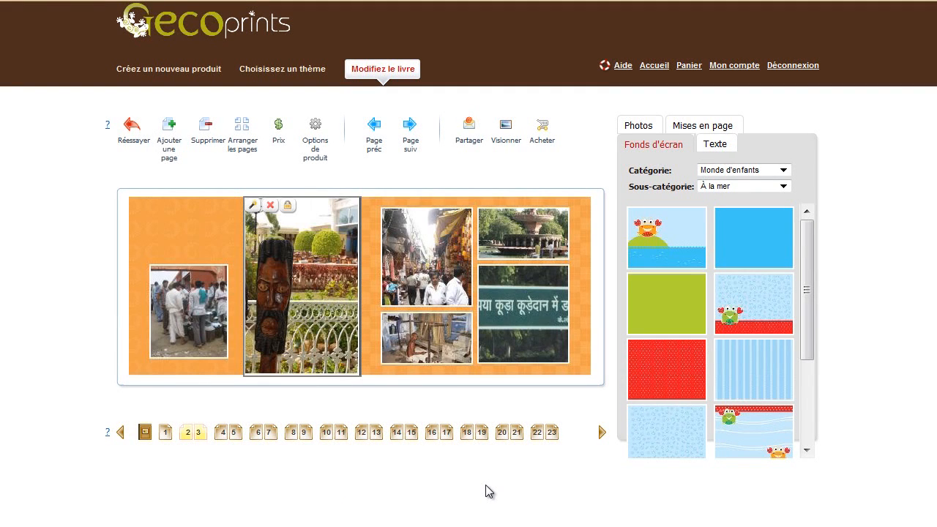